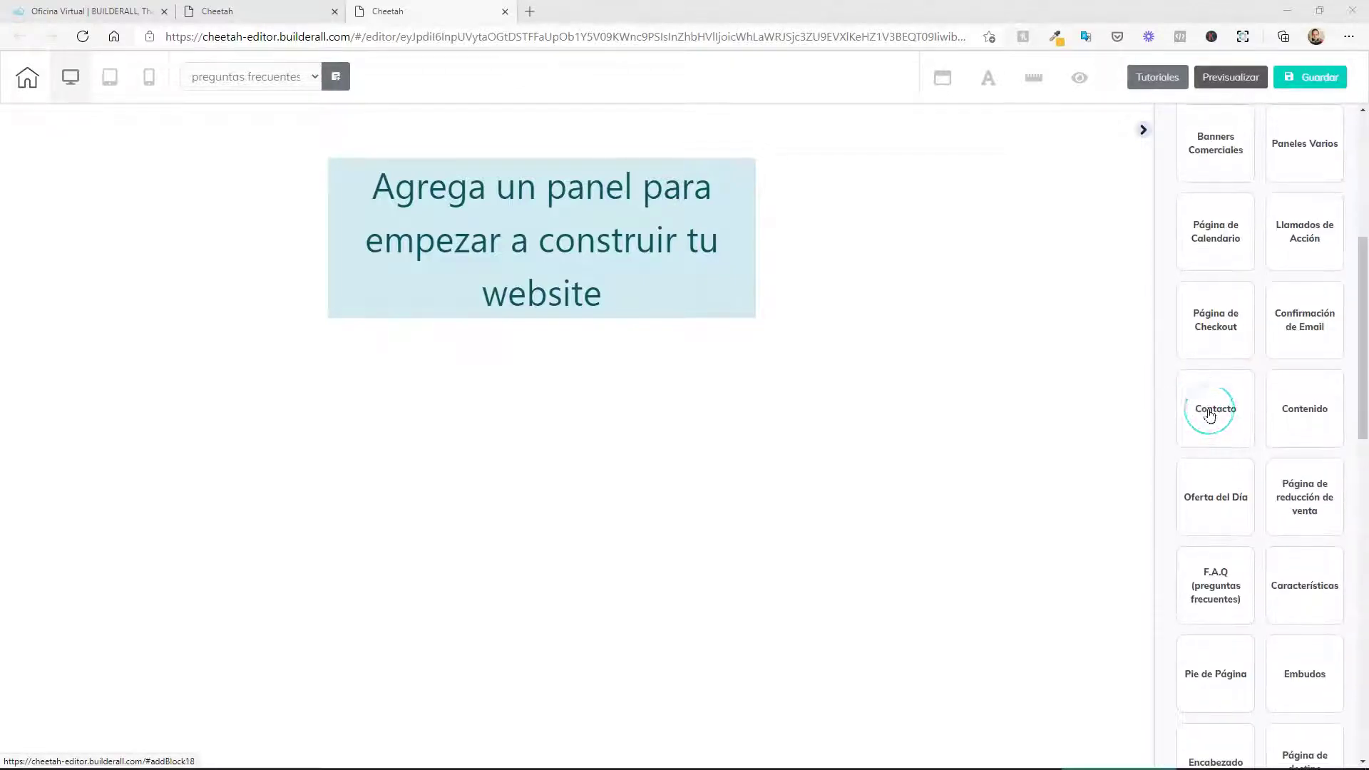
scroll(1216, 457, down, 1)
Open the F.A.Q (preguntas frecuentes) category of ready-made panels
click(1217, 567)
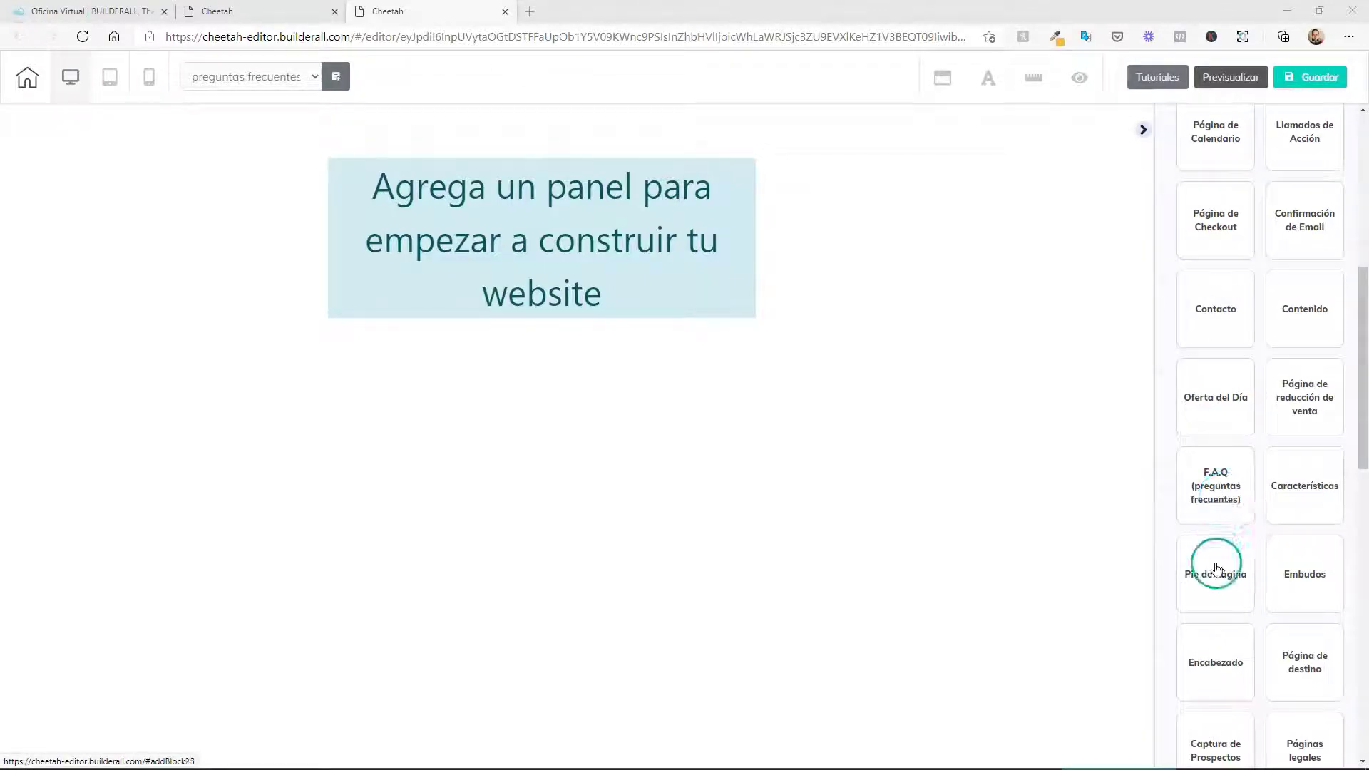
click(1215, 492)
click(1216, 494)
Add the F.A.Q - 02, F.A.Q - 05 and F.A.Q - 10 panels to the page
click(1260, 432)
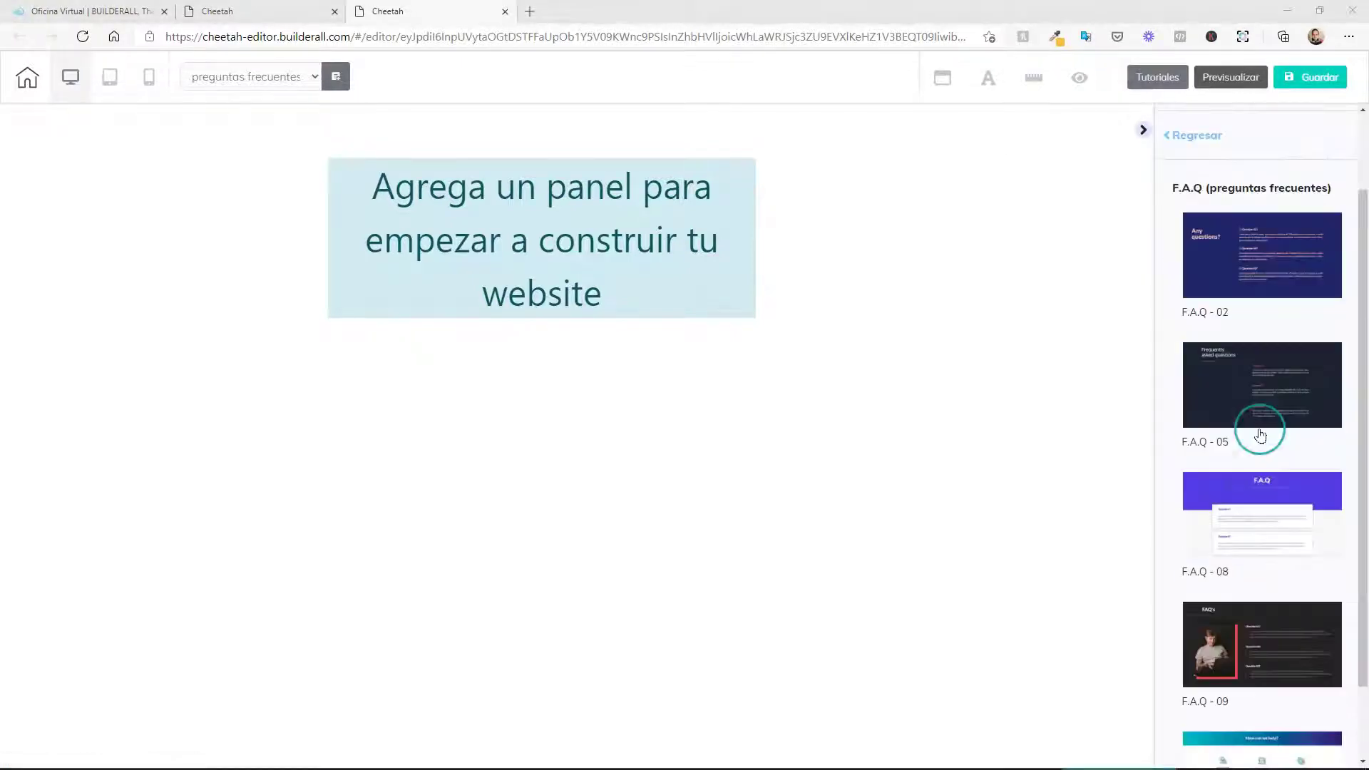
scroll(1260, 435, down, 2)
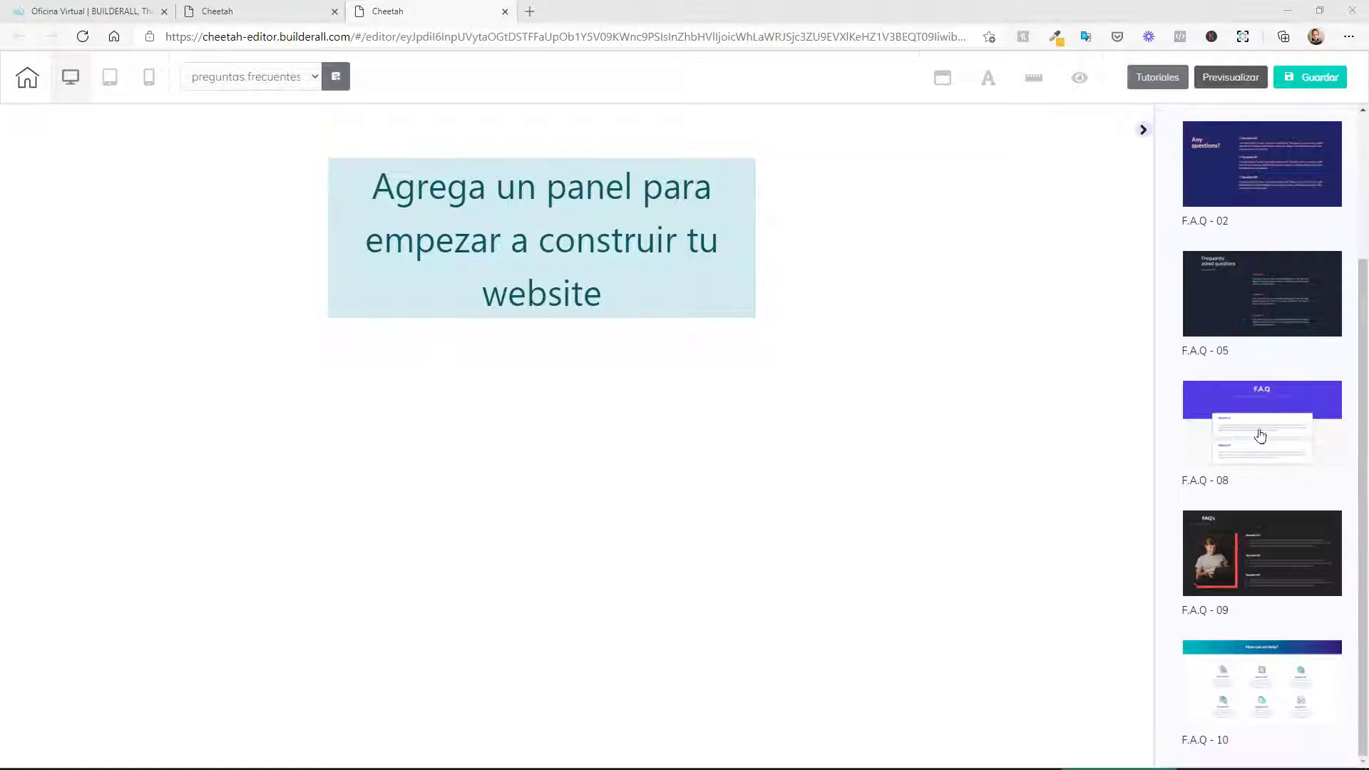
scroll(1261, 433, up, 2)
click(1293, 404)
scroll(1293, 421, down, 2)
click(1292, 437)
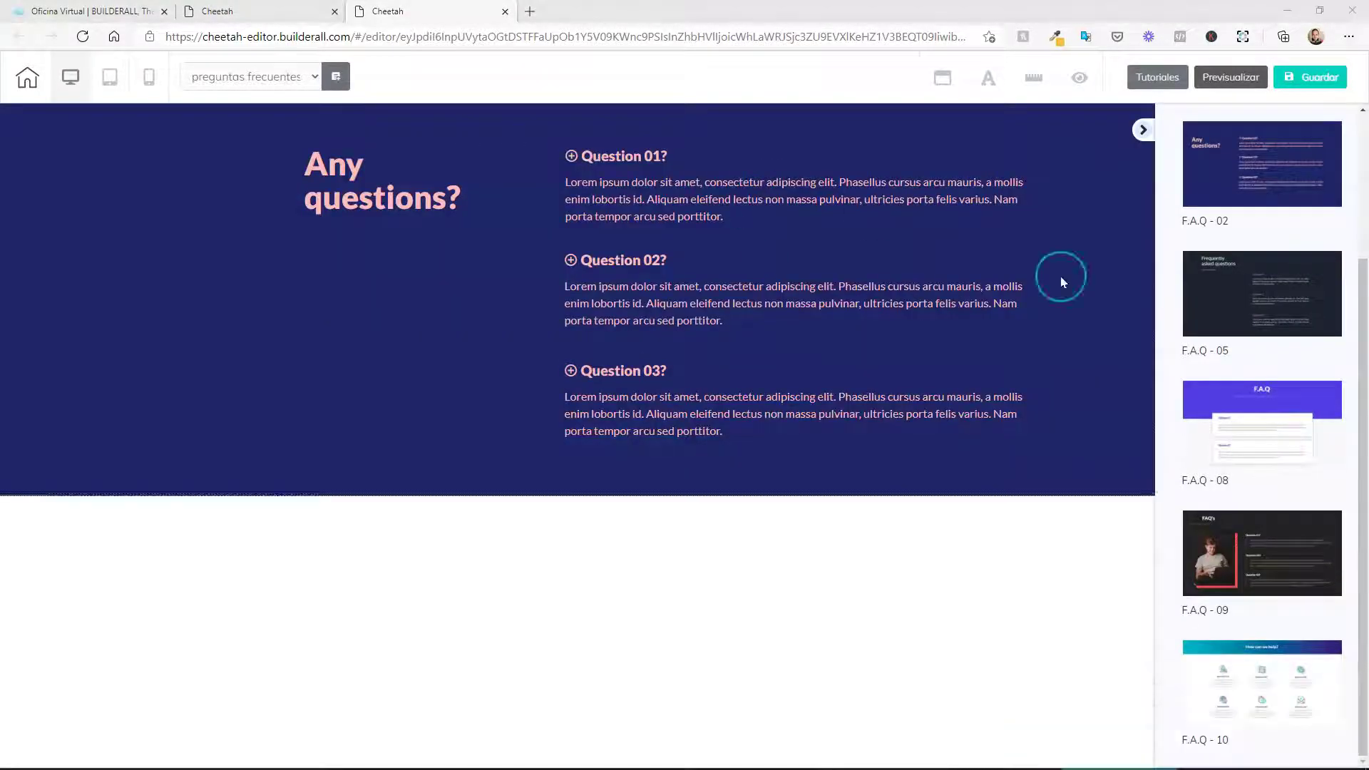
click(1235, 449)
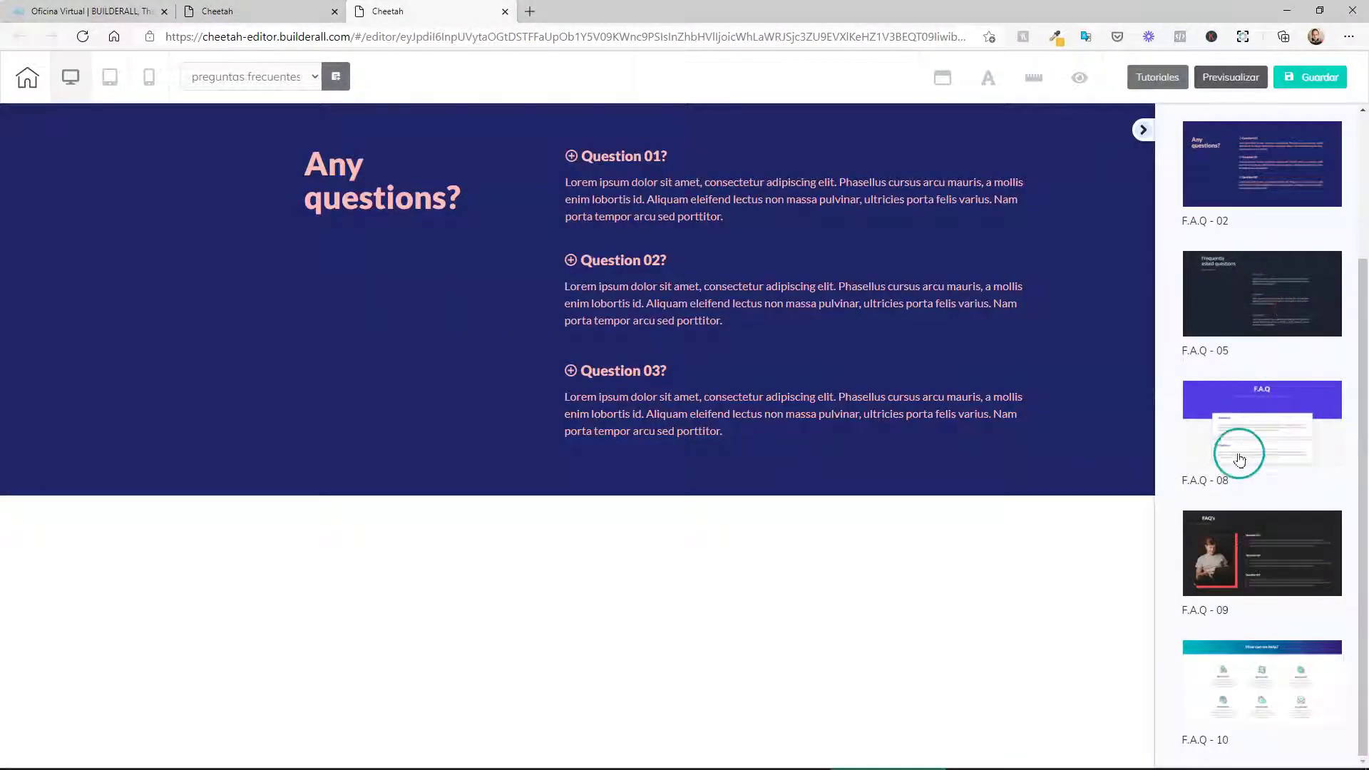
click(1247, 688)
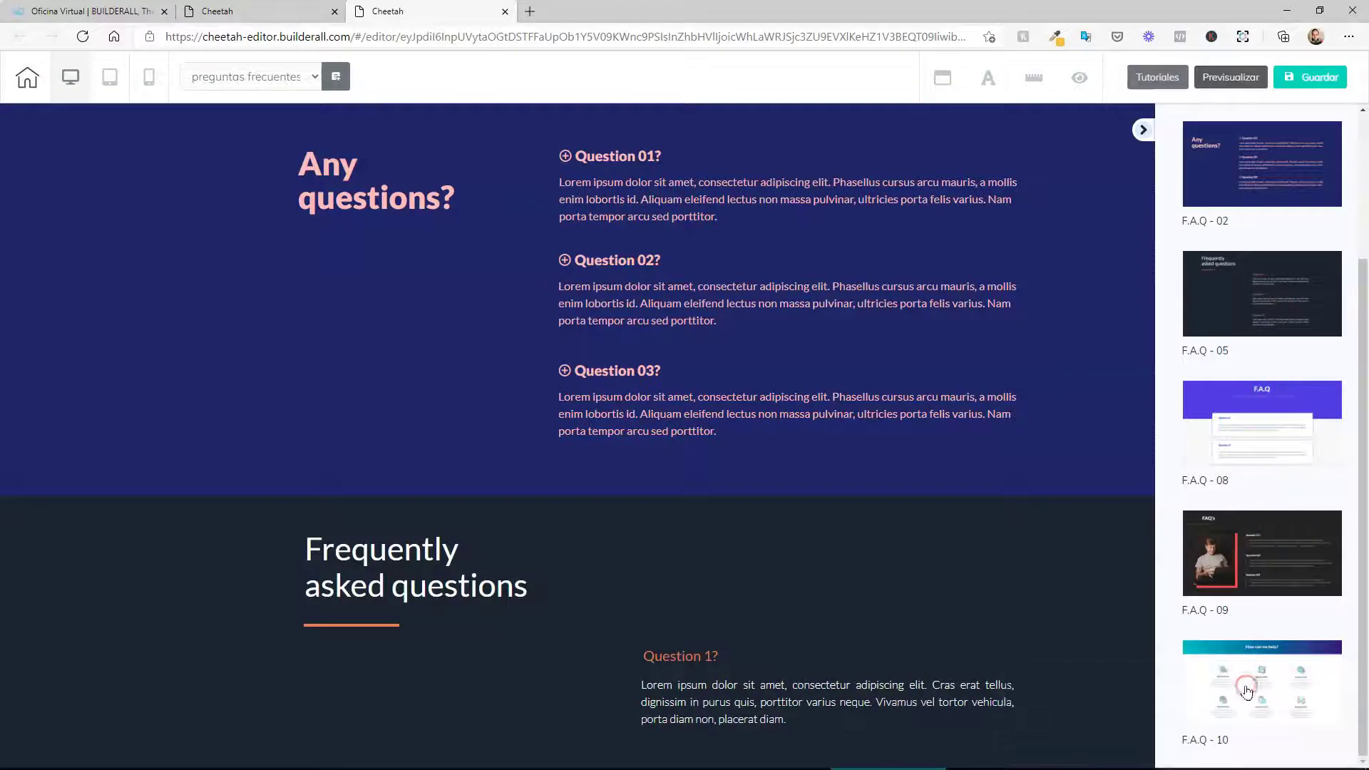
Replace Question 01 under "Any questions?" with "¿Builderall cuenta con hosting?" and its answer with "Asi es, en cualquiera de sus planes de pago cuenta con hosting."
scroll(704, 489, down, 7)
scroll(704, 490, up, 7)
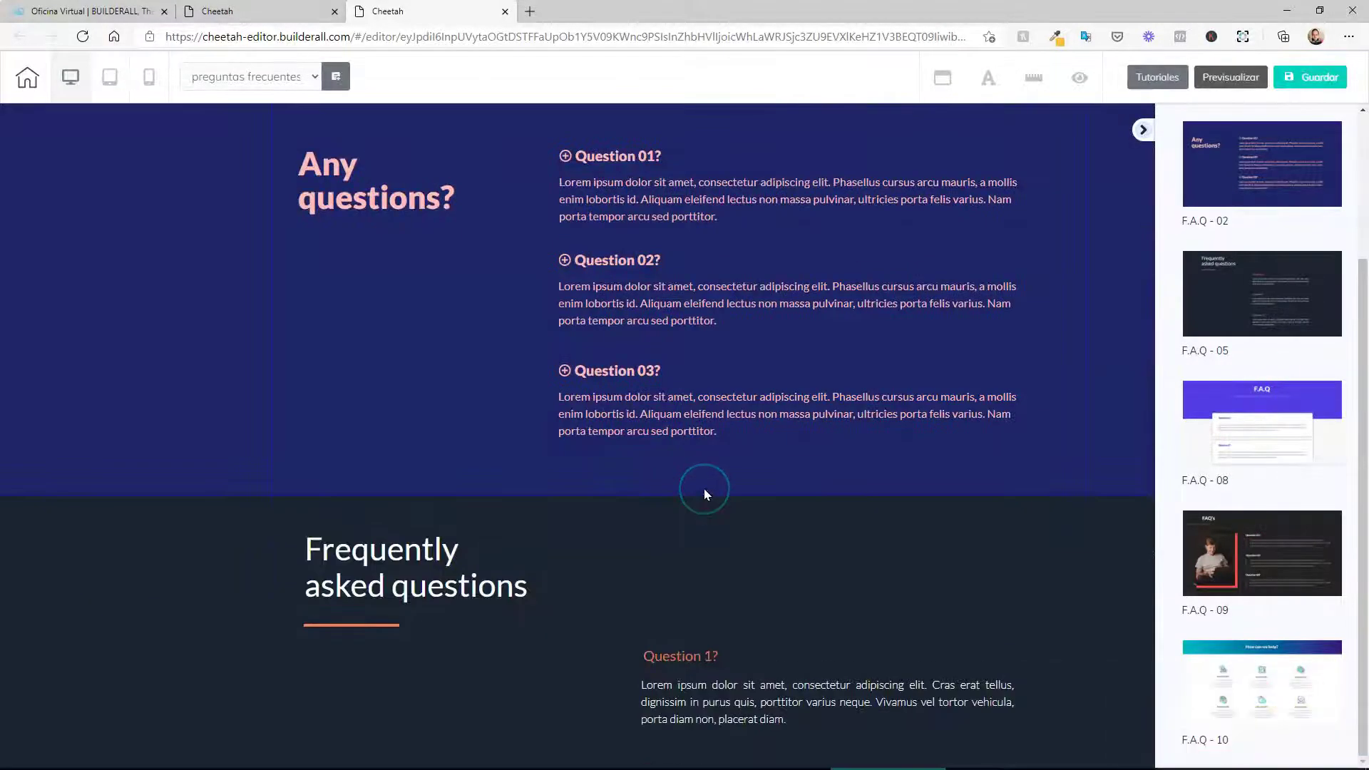
click(682, 445)
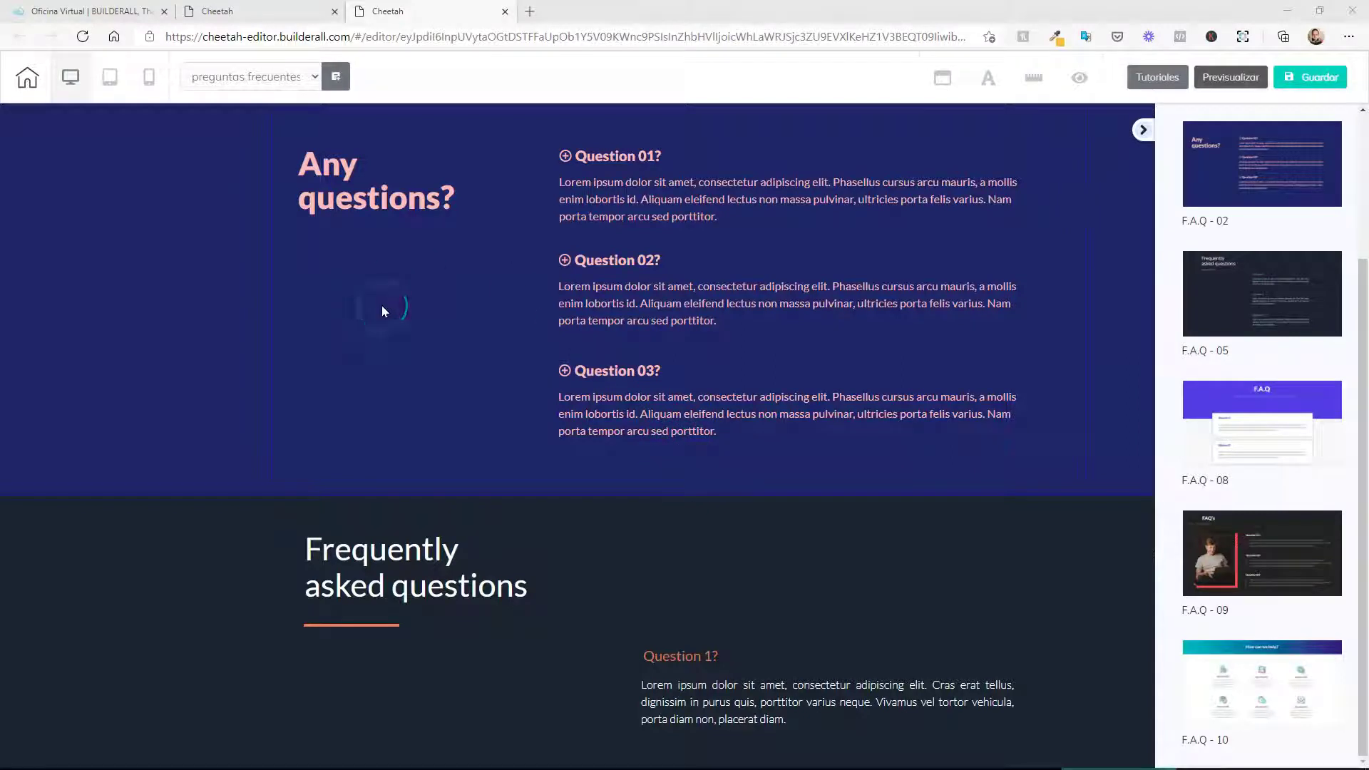
click(621, 160)
double_click(619, 159)
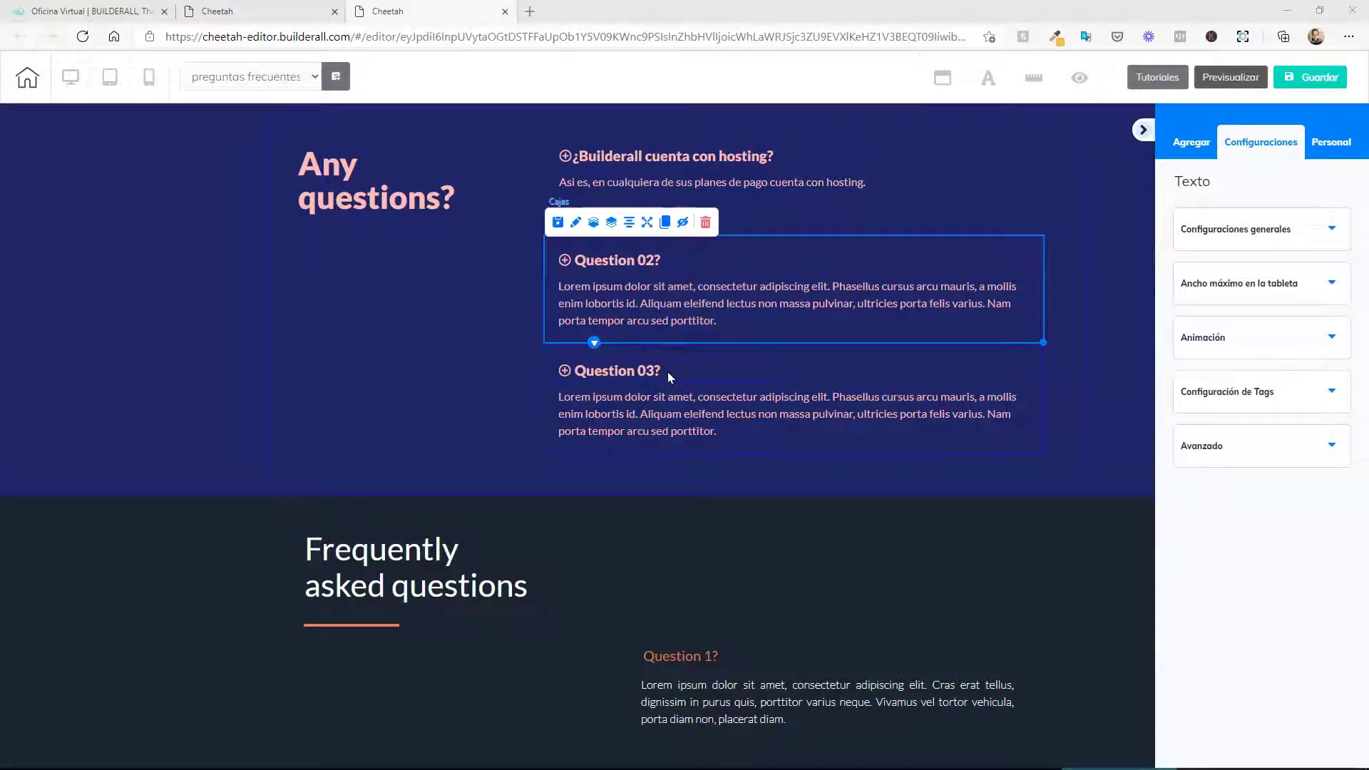
Open the Question 01 heading and its description in the "How can we help?" panel for text editing
scroll(667, 371, down, 8)
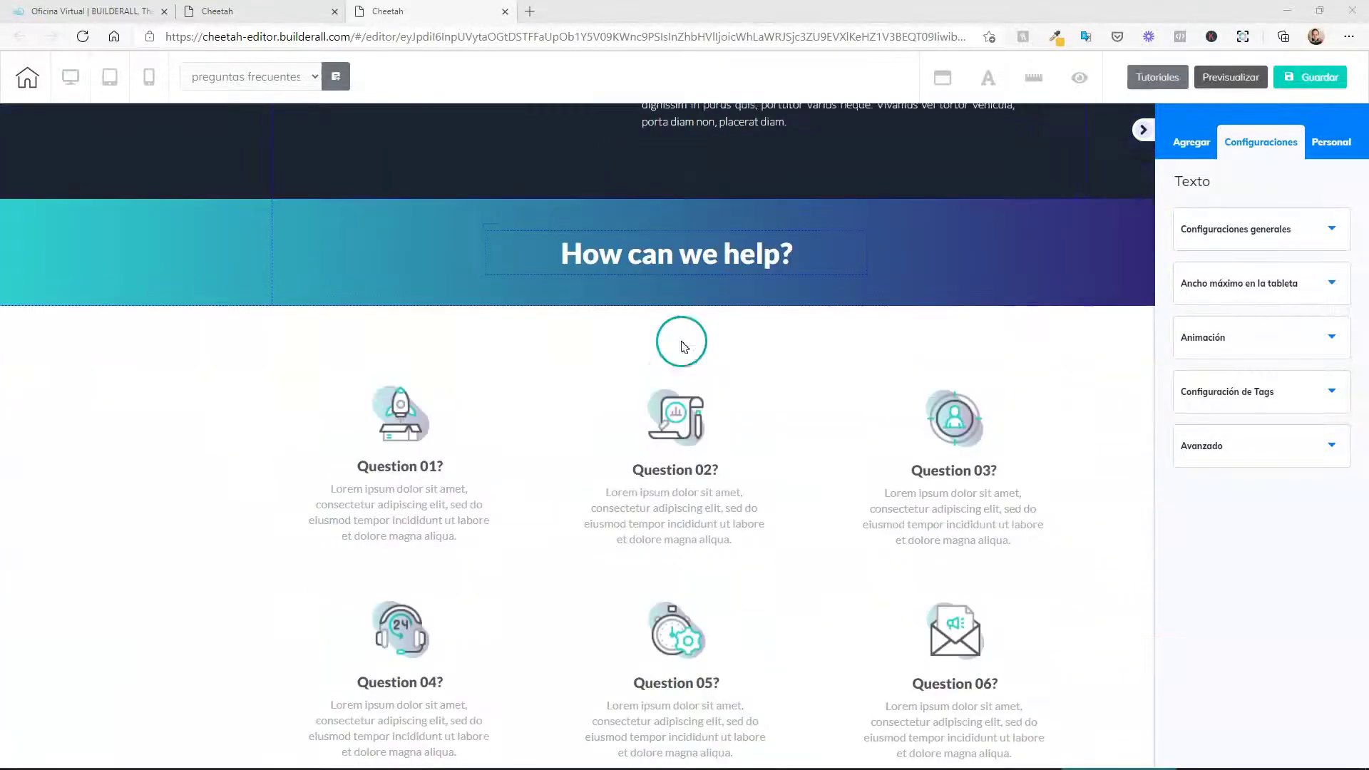
click(411, 401)
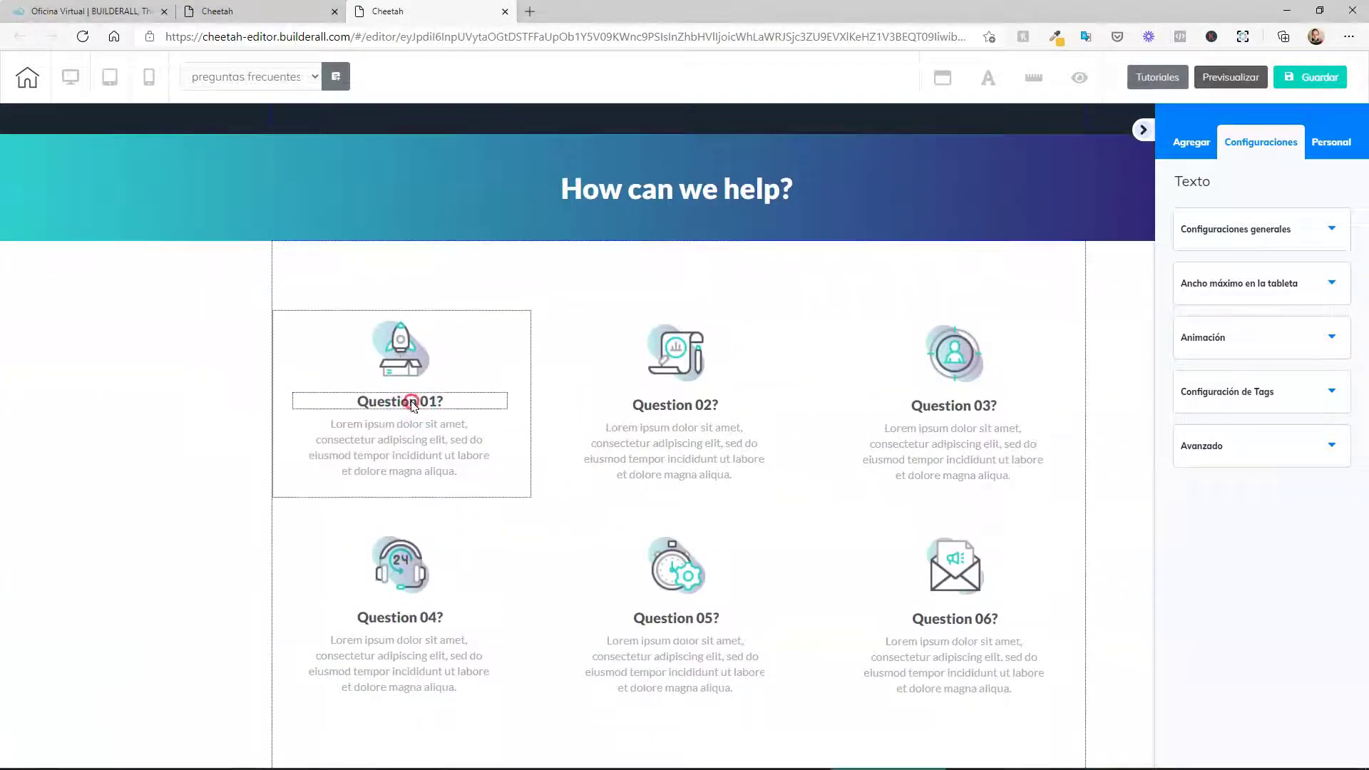
click(412, 403)
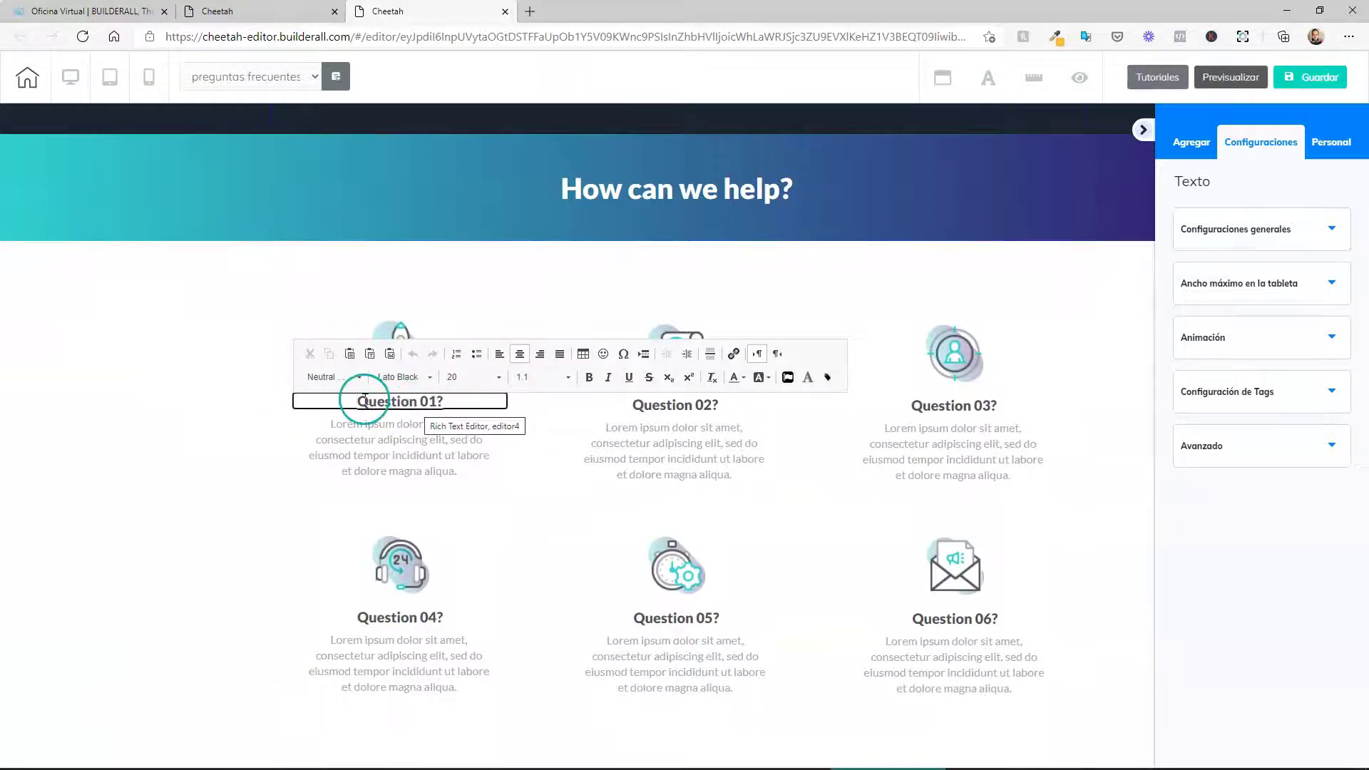
click(383, 444)
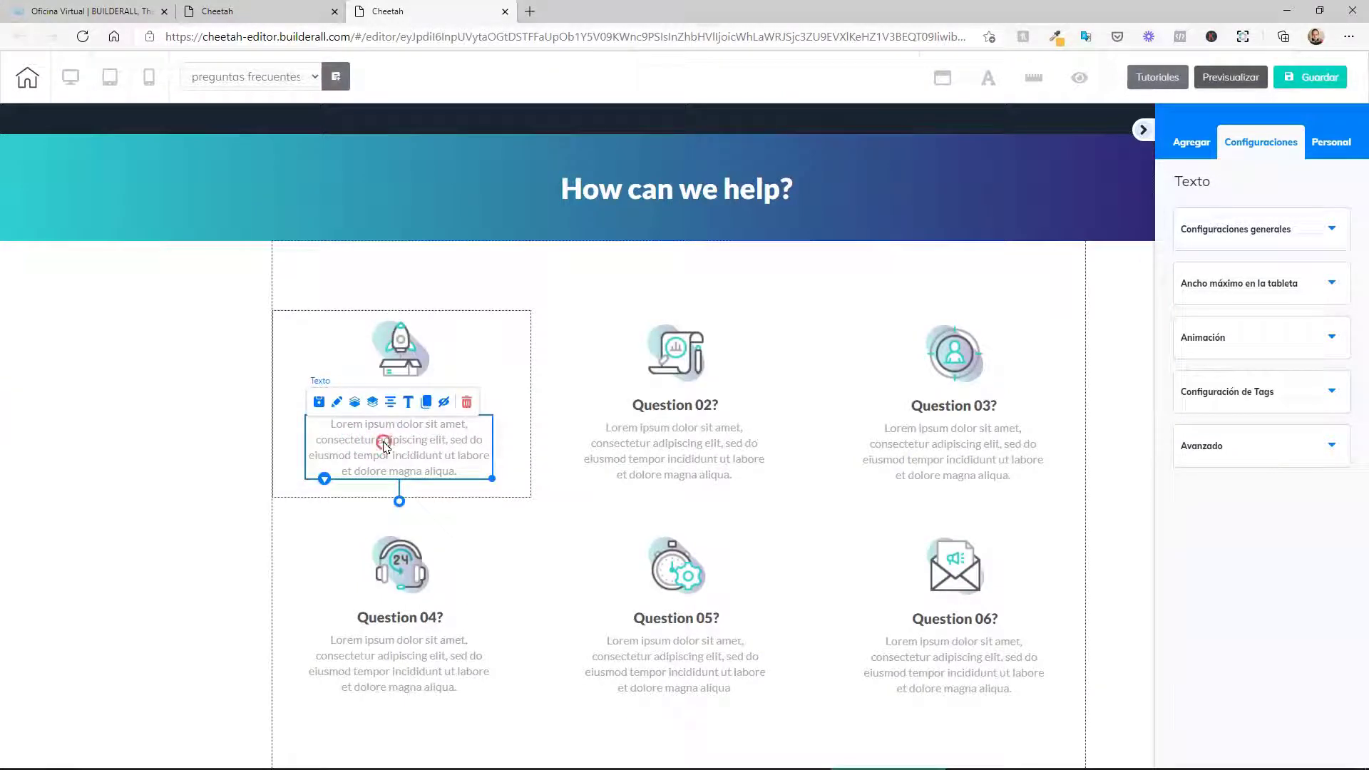
click(384, 446)
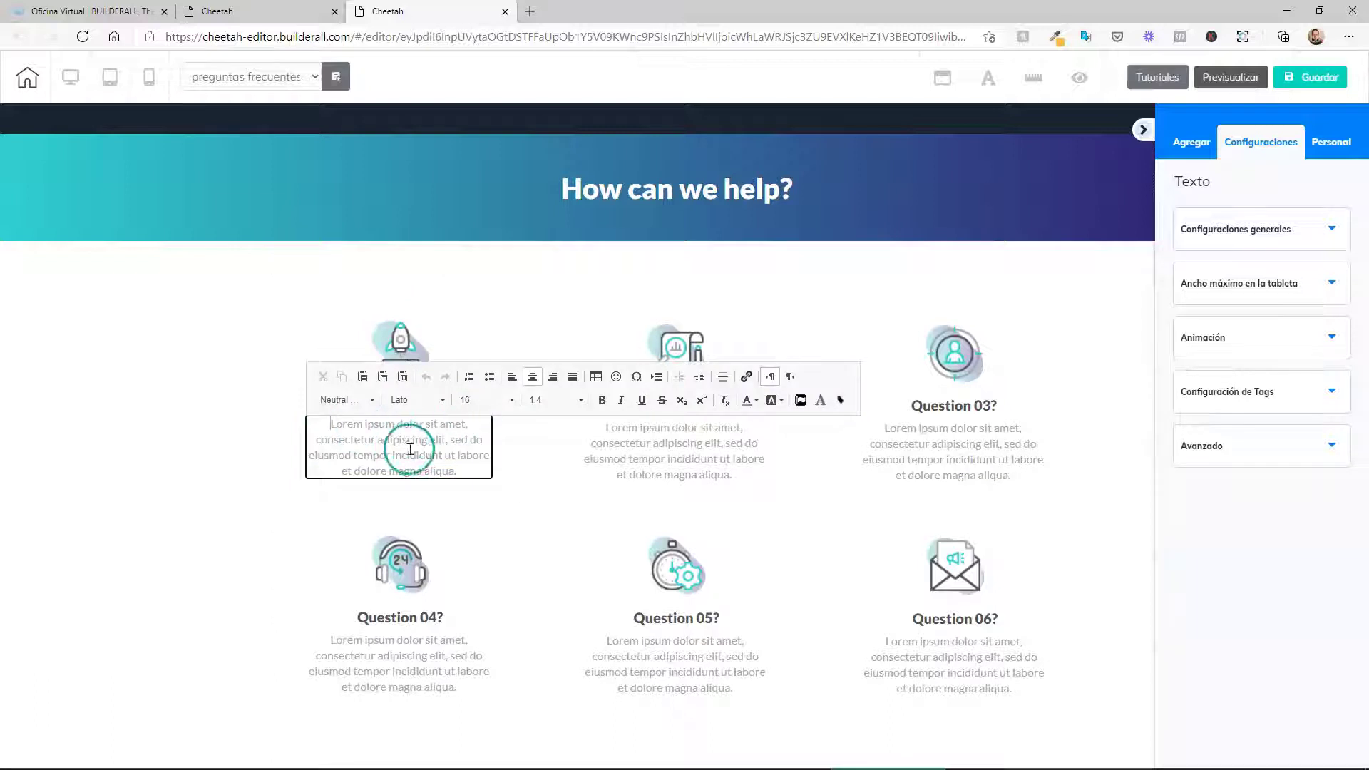
click(503, 298)
Return to the panel categories and open the Contacto category
click(1185, 149)
click(1231, 198)
click(1197, 237)
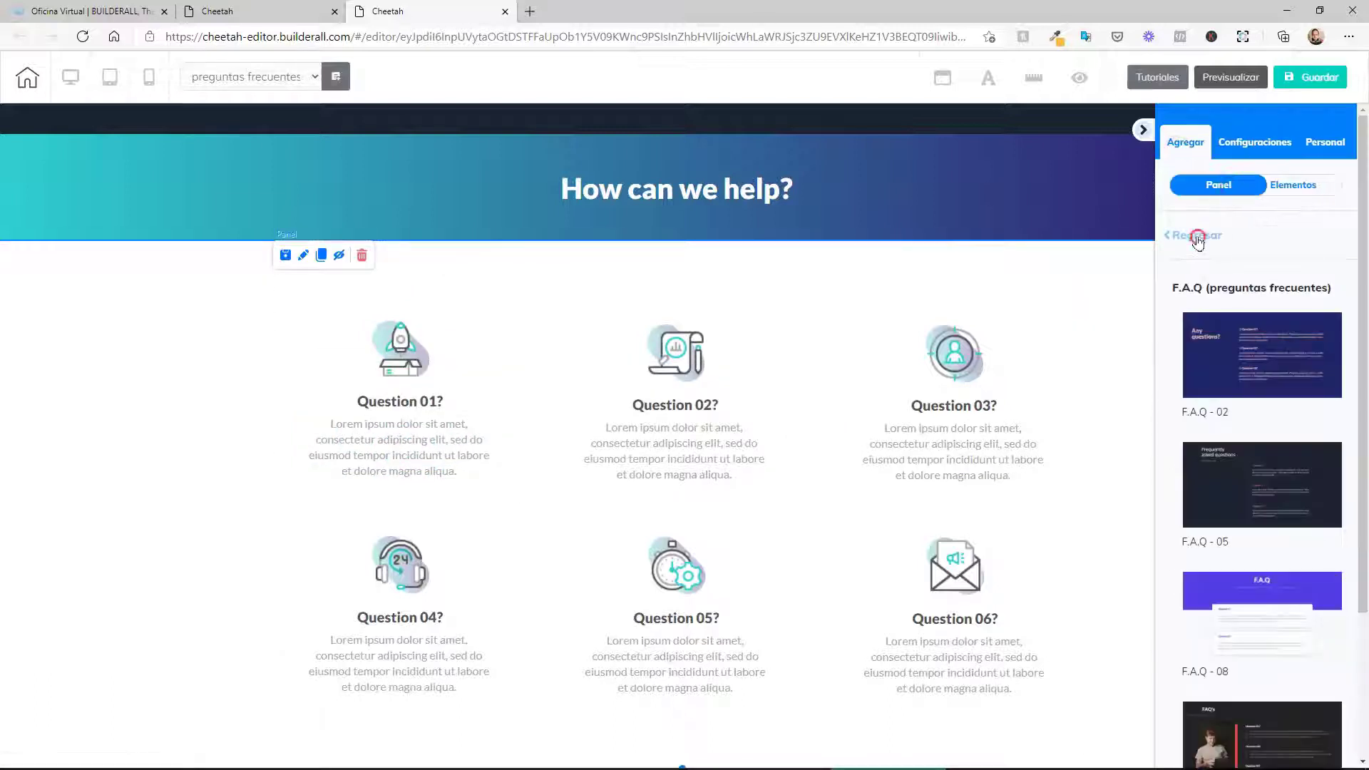
click(1240, 311)
scroll(1241, 315, down, 7)
click(1215, 307)
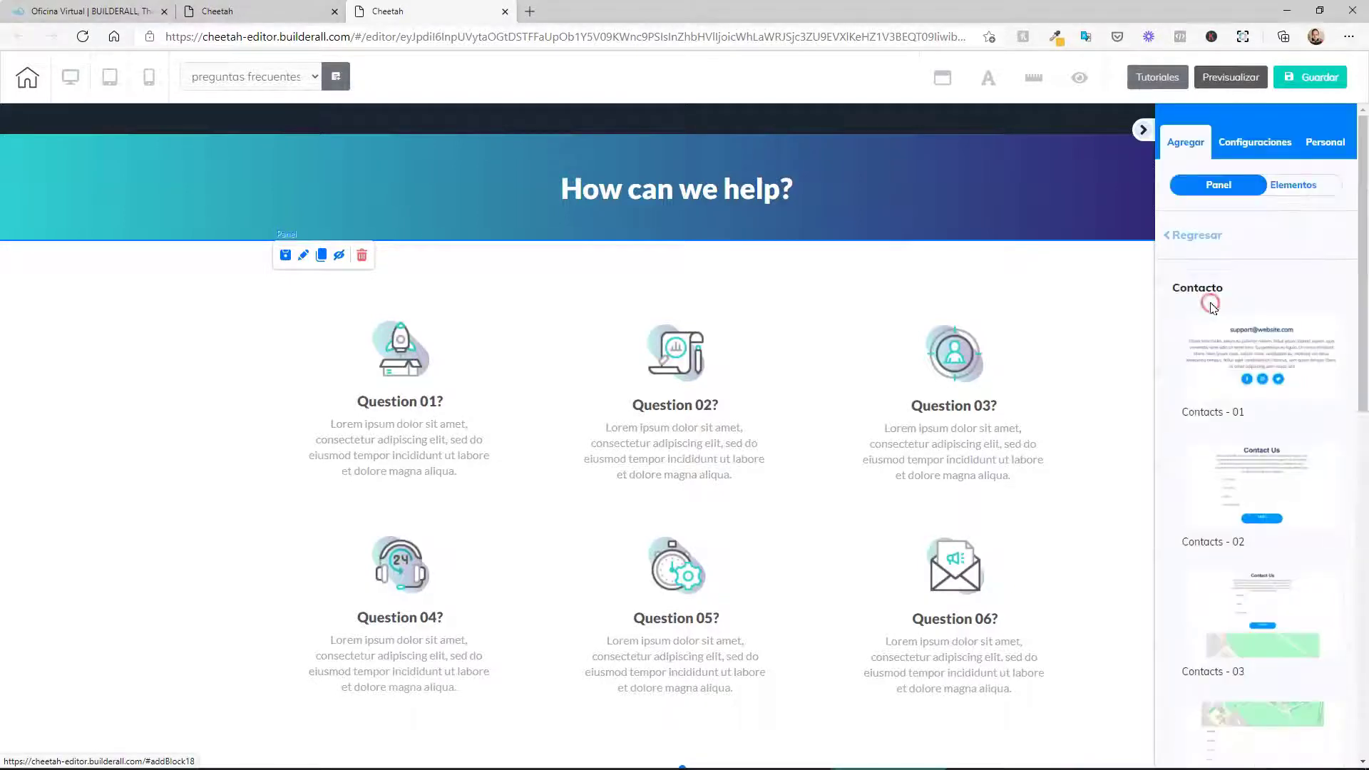
Add the Contacts - 01, Contacts - 02 and Contacts - 04 panels to the page
scroll(1224, 316, down, 3)
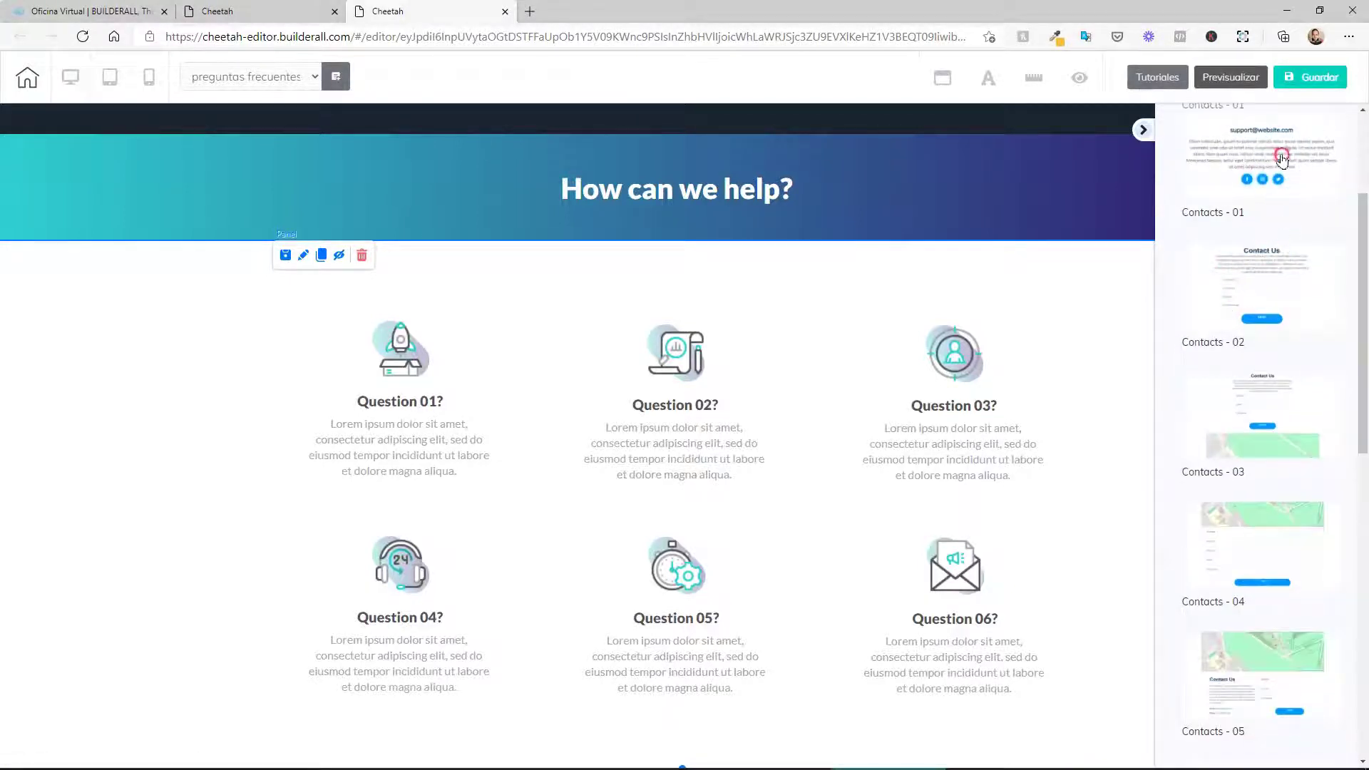
click(1236, 314)
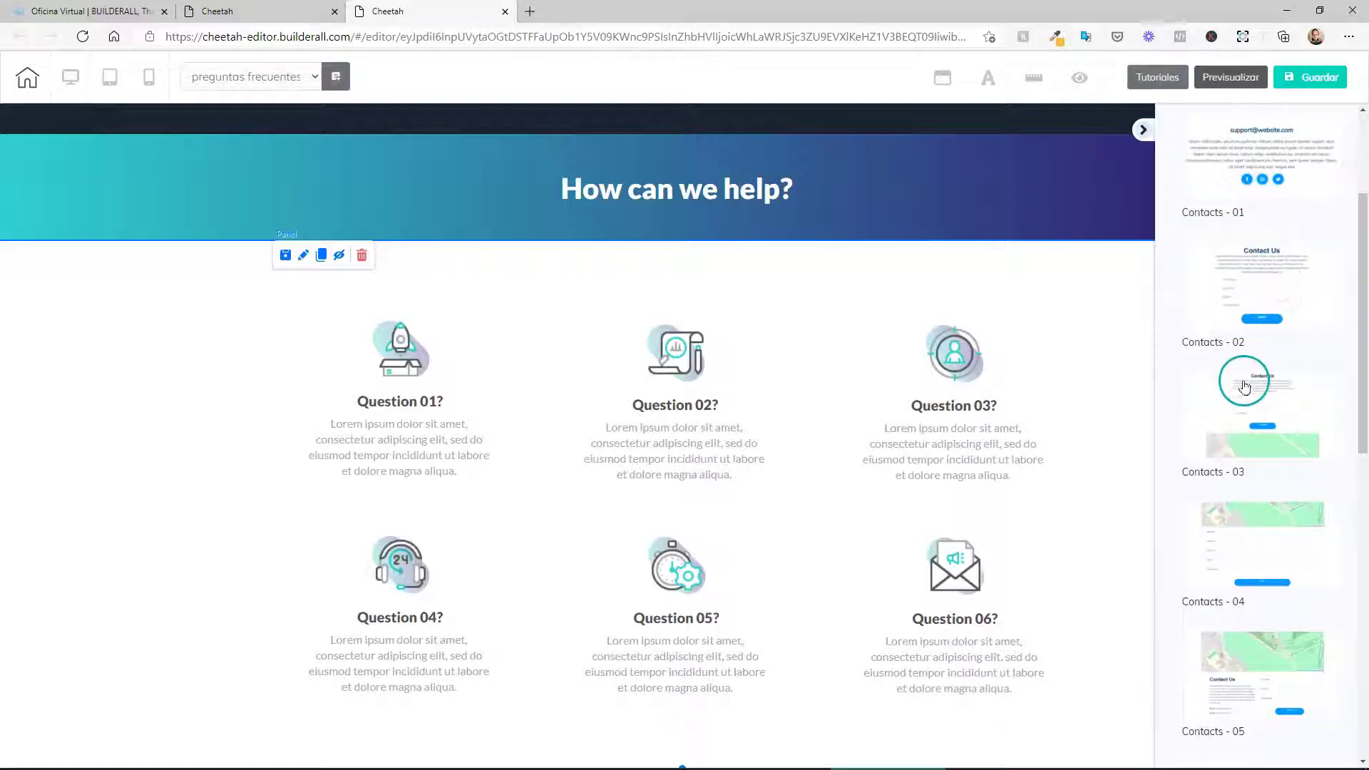
scroll(1255, 360, down, 3)
click(1268, 350)
click(1268, 346)
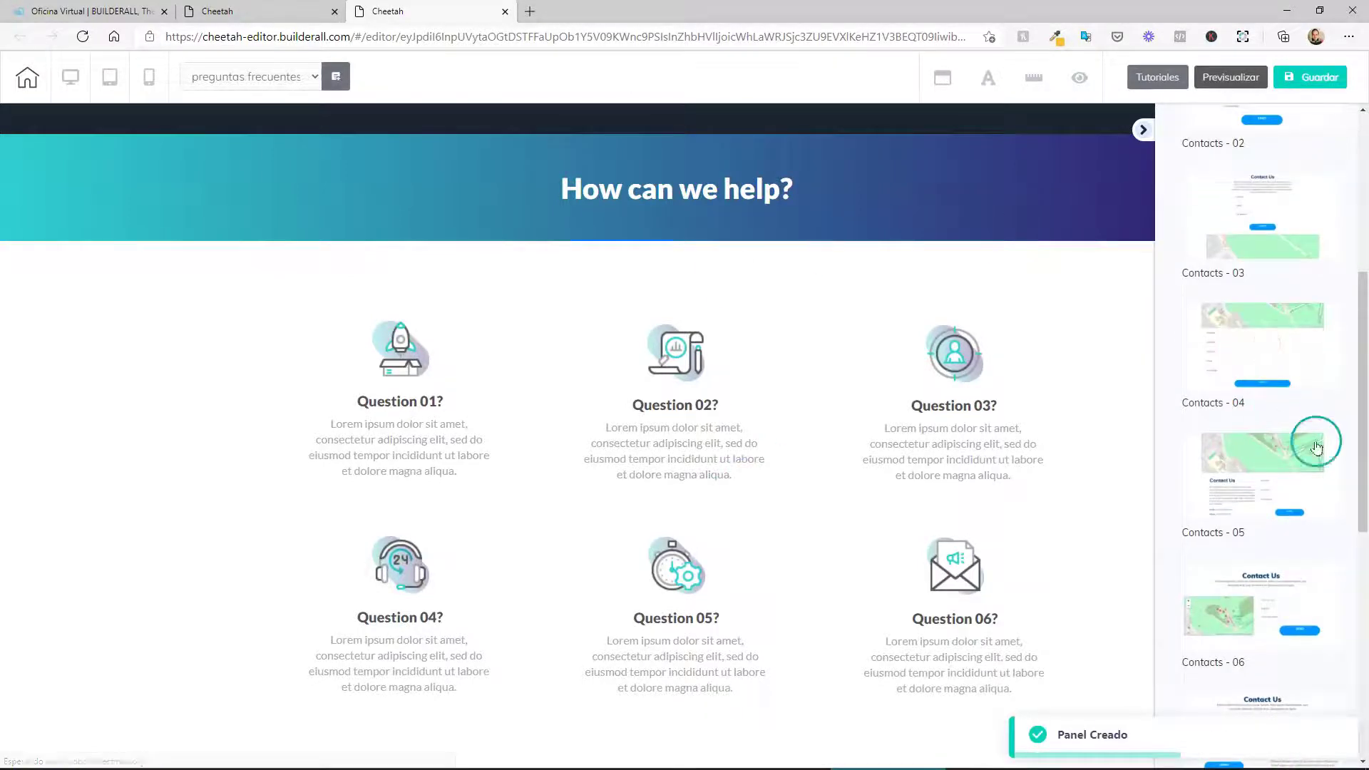
scroll(1315, 444, down, 8)
scroll(651, 328, down, 10)
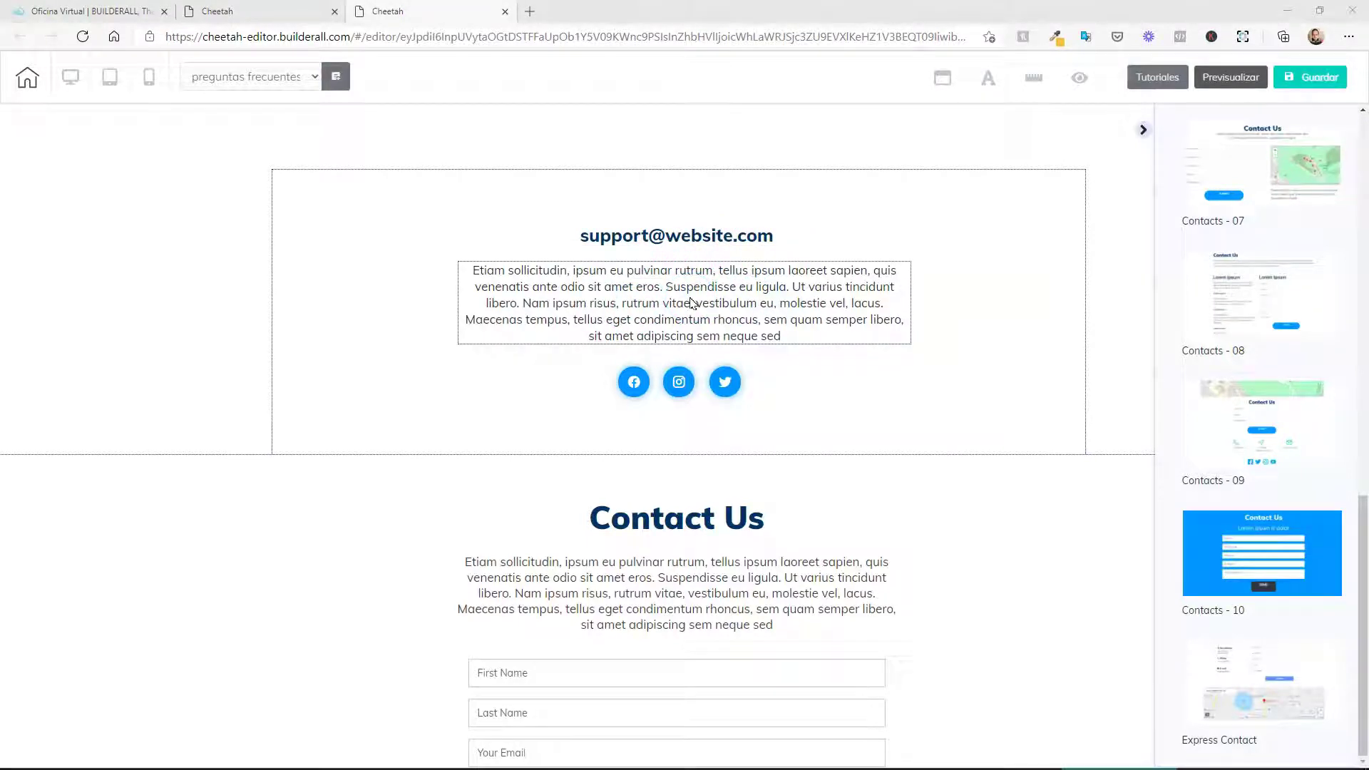
click(643, 386)
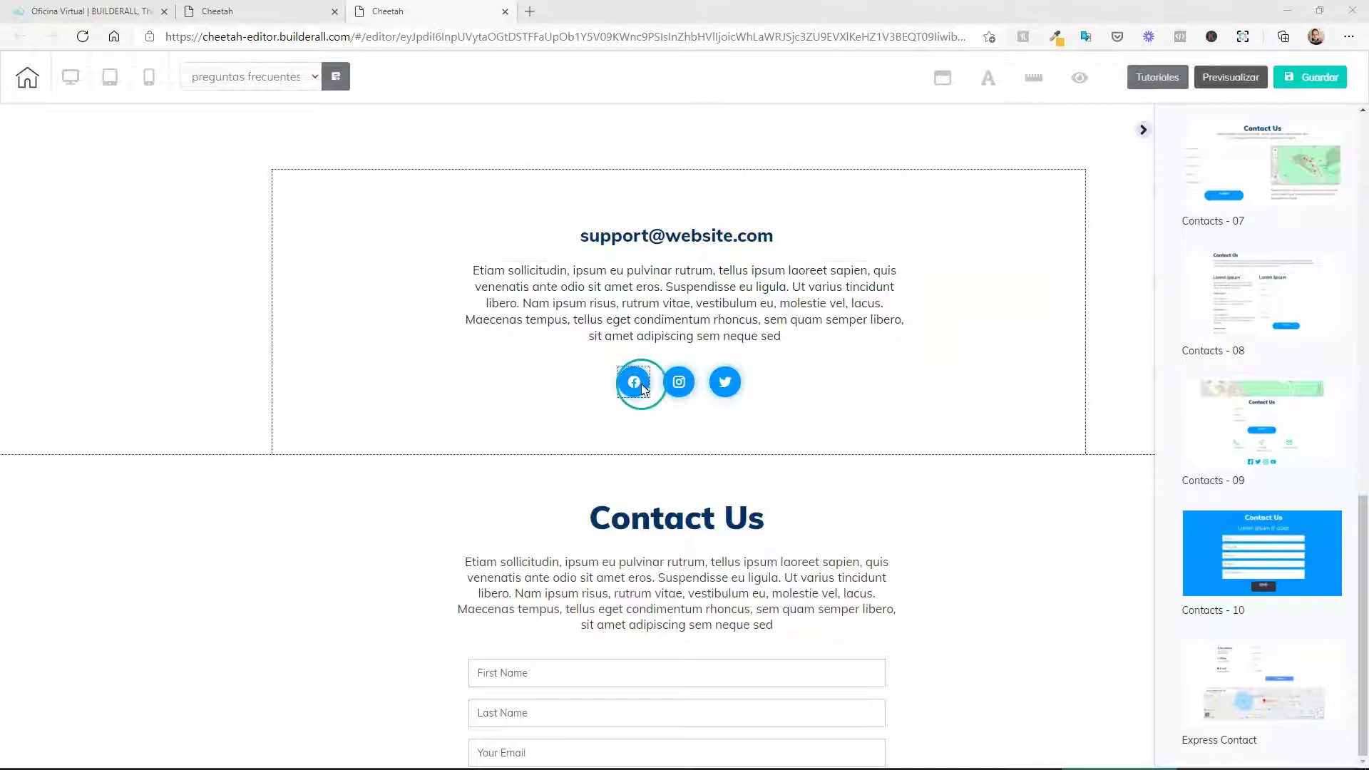
click(727, 389)
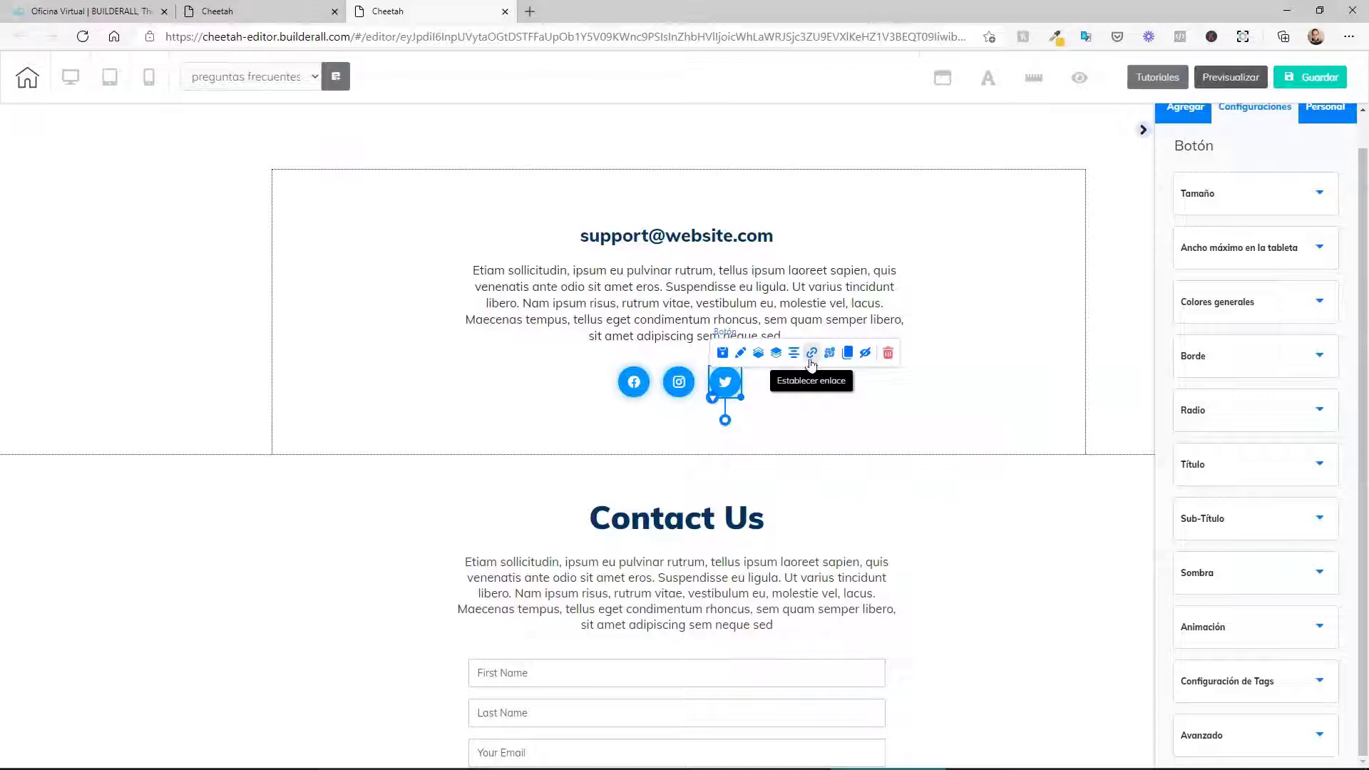
click(628, 379)
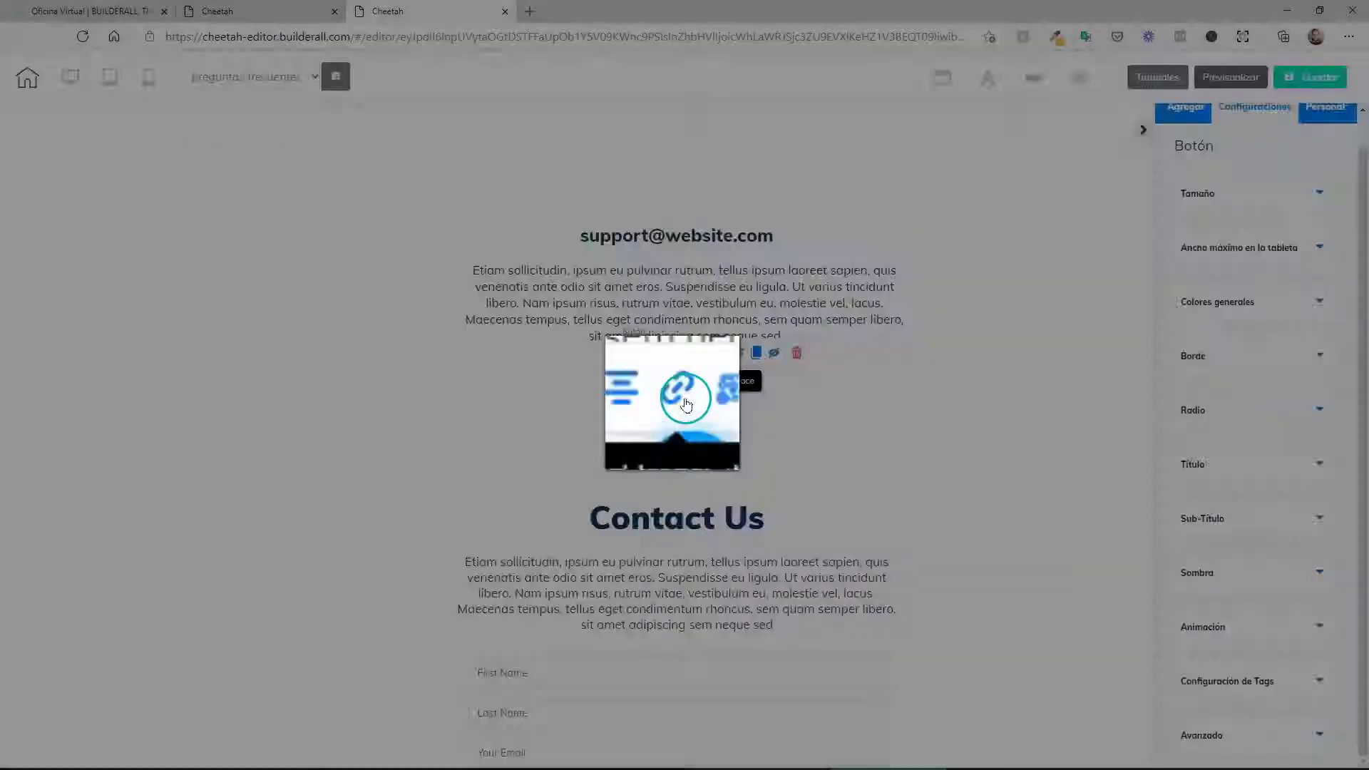
click(720, 352)
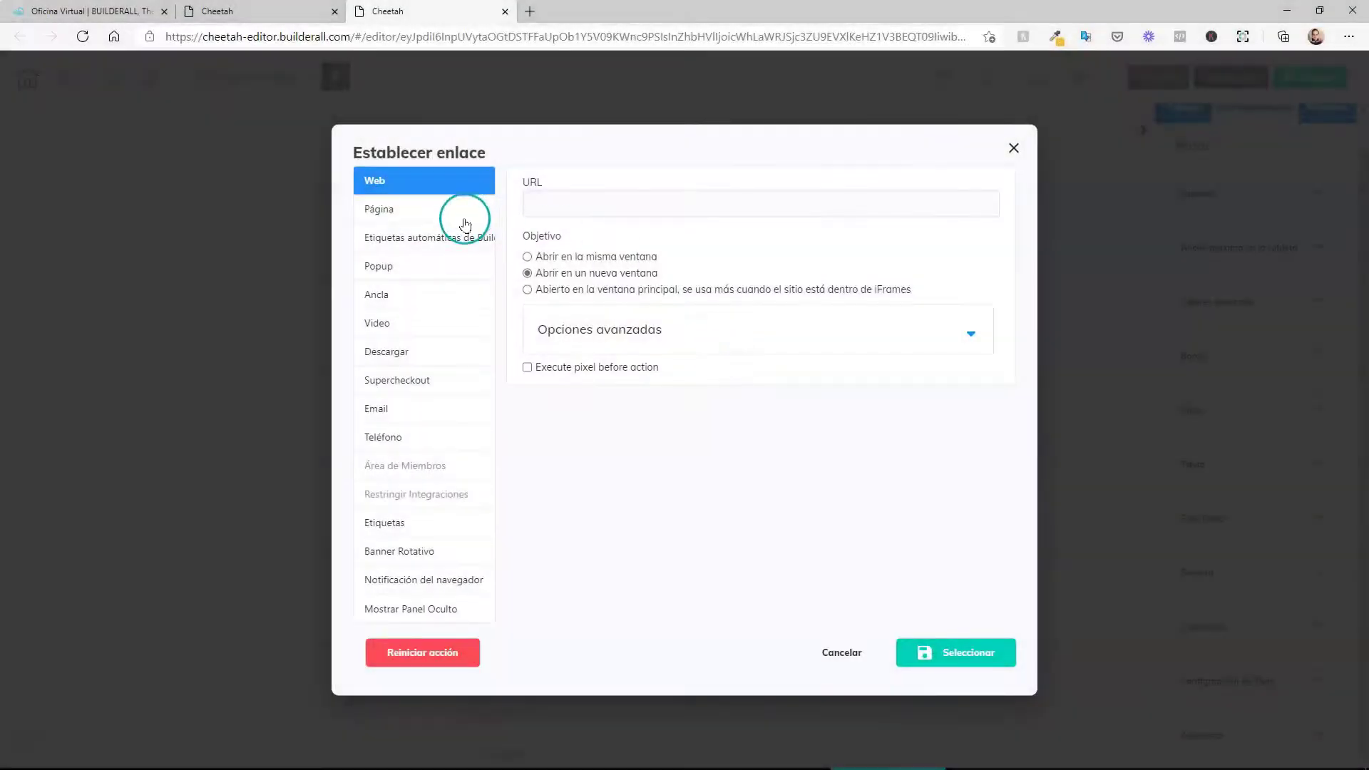
click(538, 206)
text(https://www.facebook.com/groups/builderall.espanol.oficial)
key(alt+Tab)
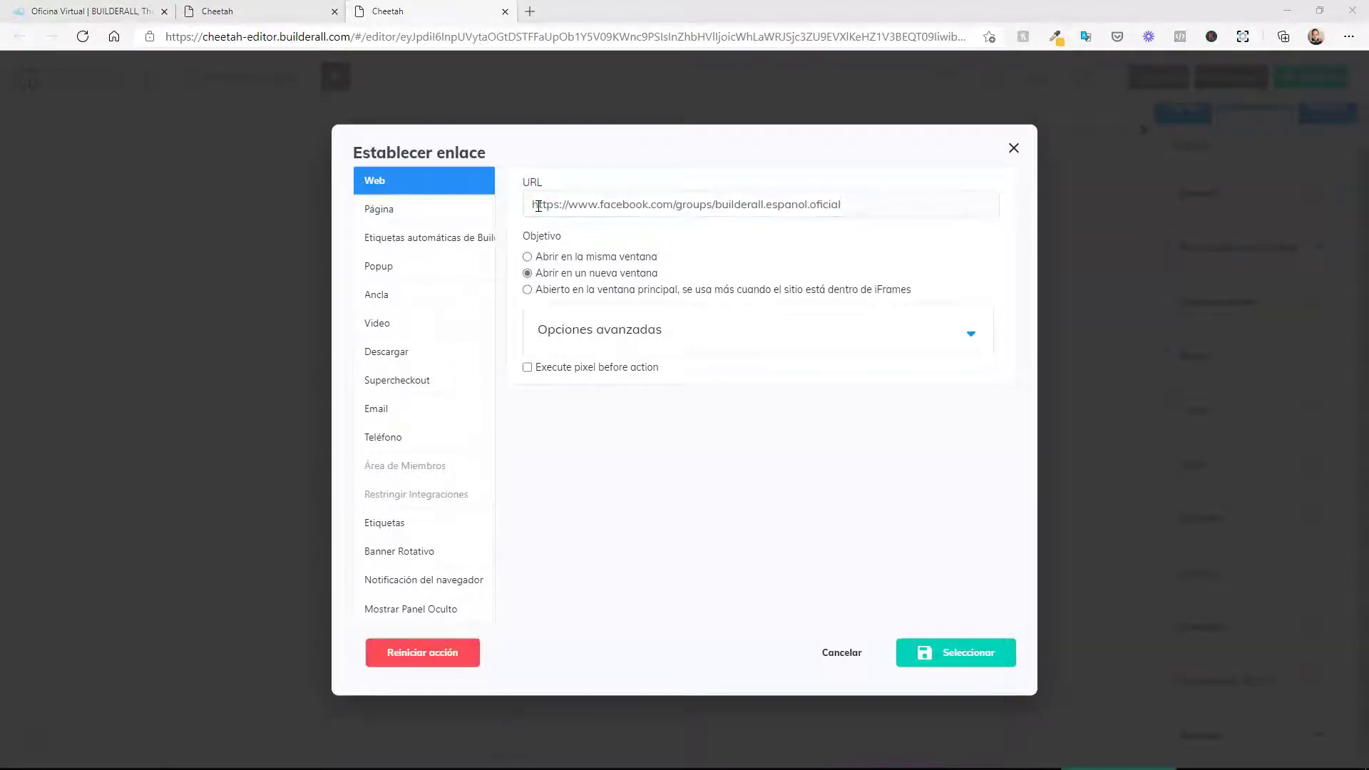
click(953, 657)
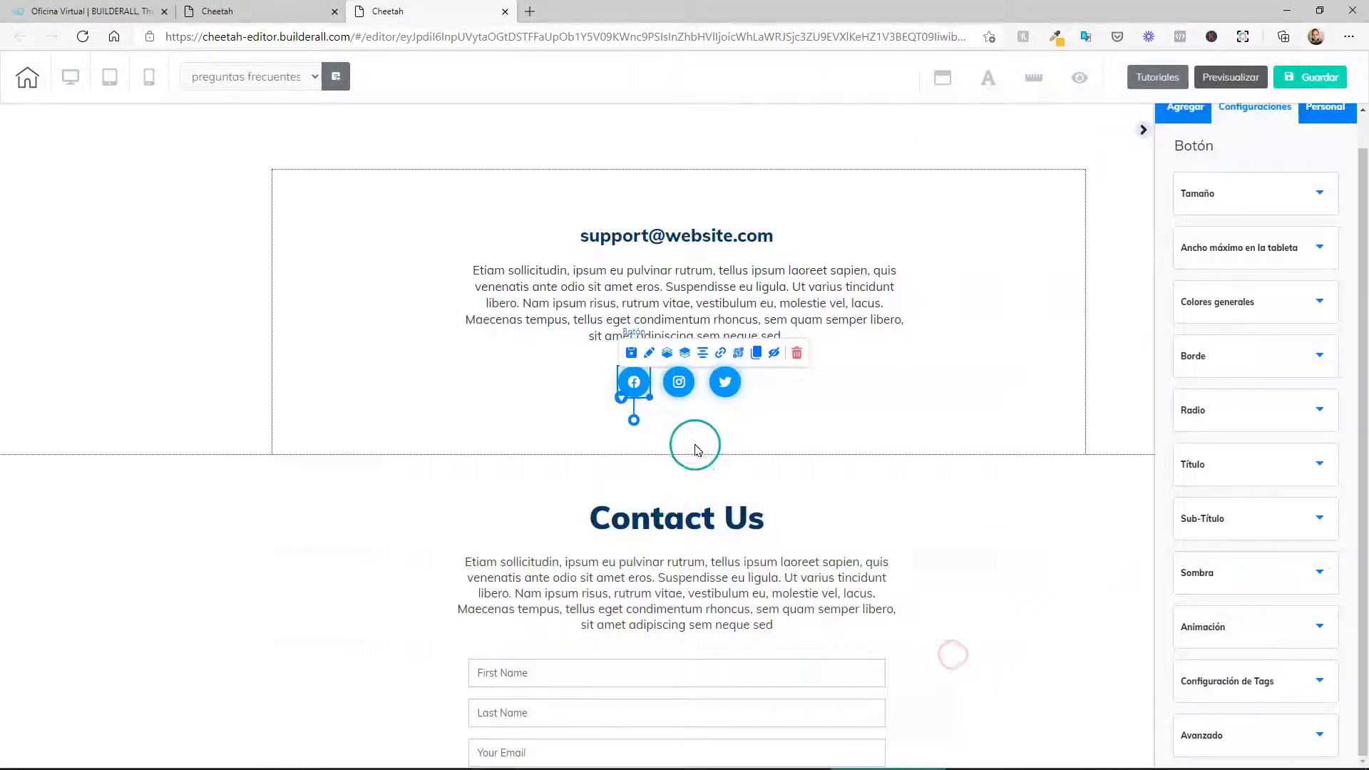
Examine the Contact Us form fields and the map panel with its form below it
scroll(670, 340, down, 4)
click(658, 226)
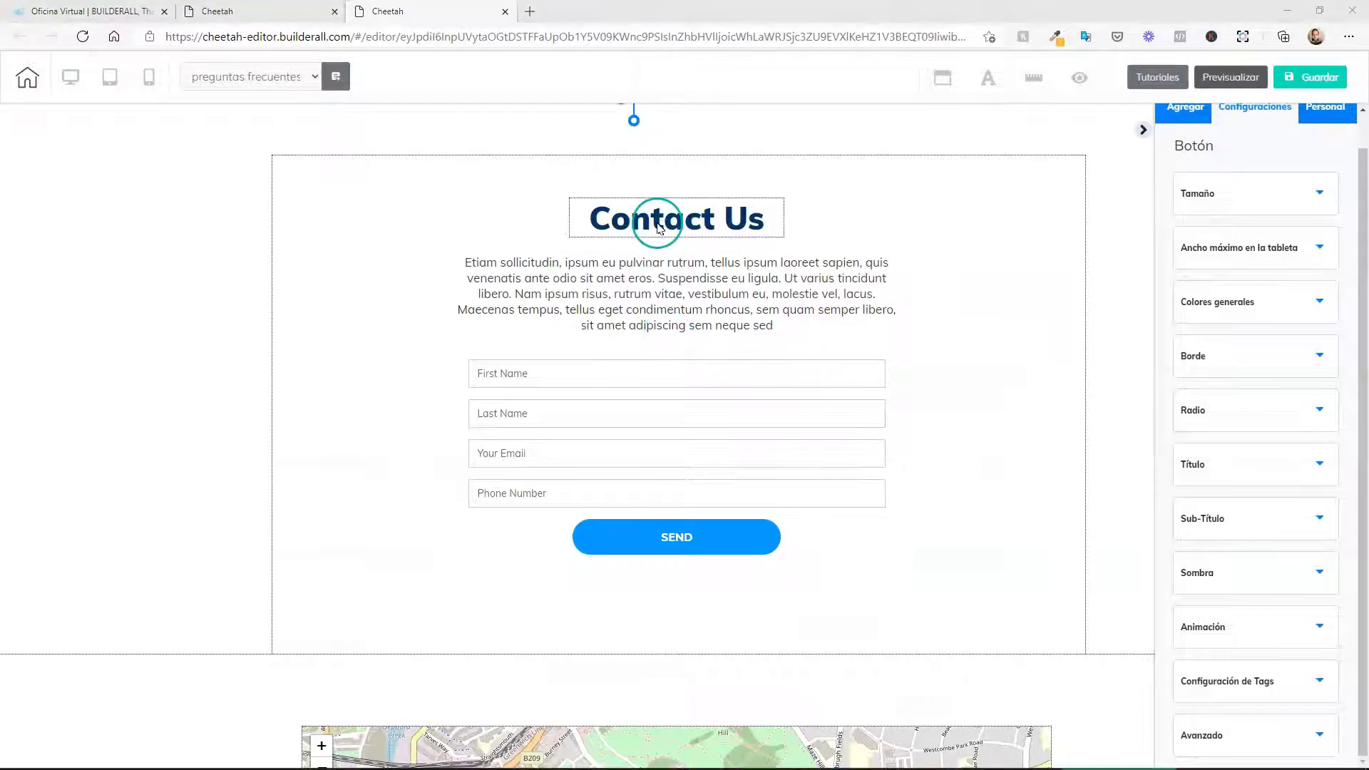
scroll(641, 242, up, 4)
scroll(513, 473, down, 4)
click(558, 387)
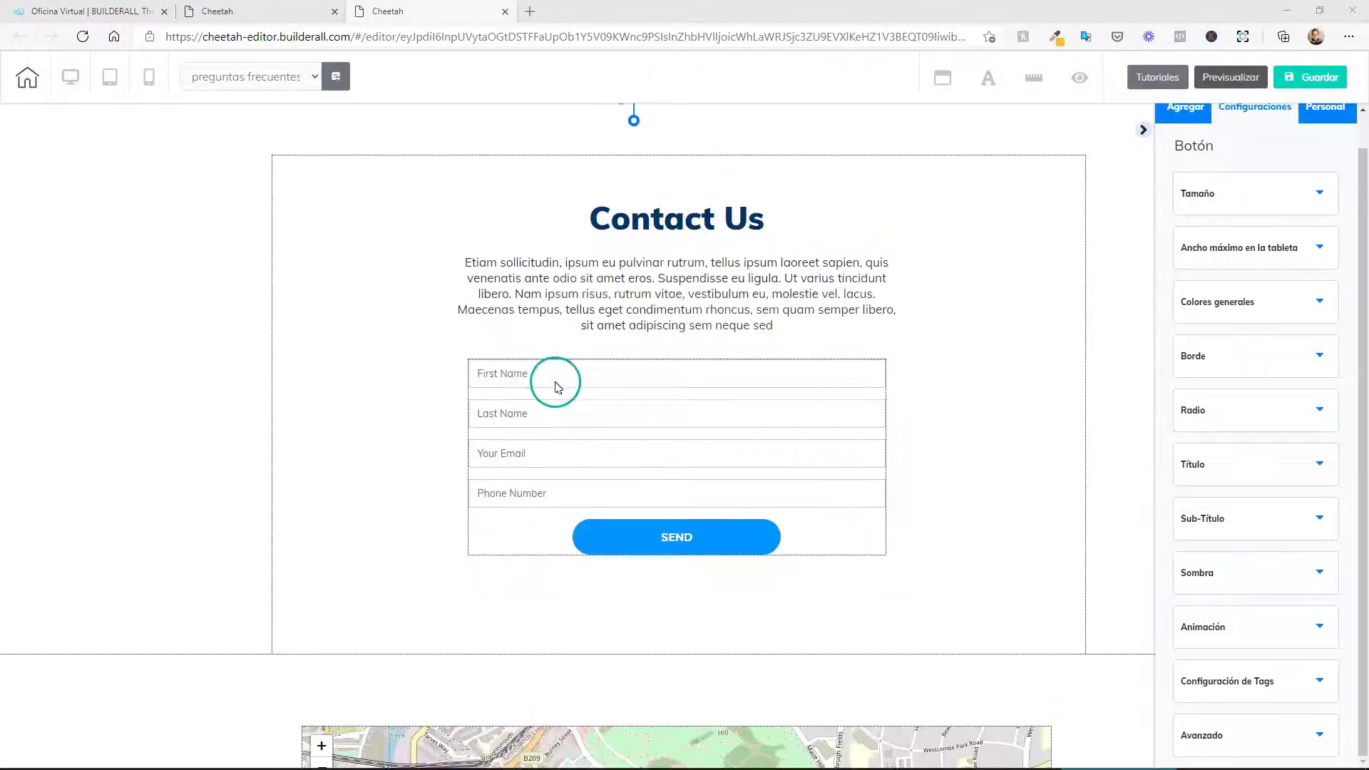
click(521, 380)
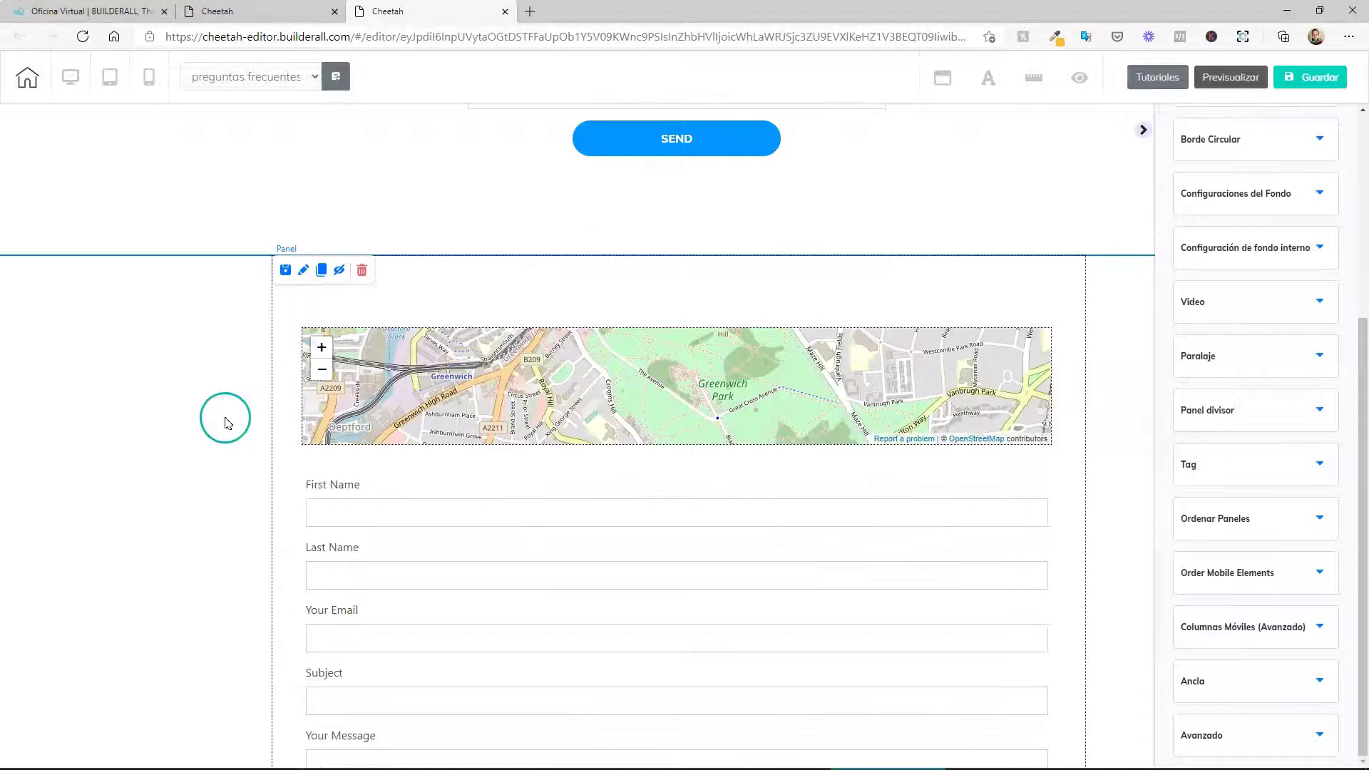
scroll(226, 421, down, 2)
scroll(226, 421, up, 1)
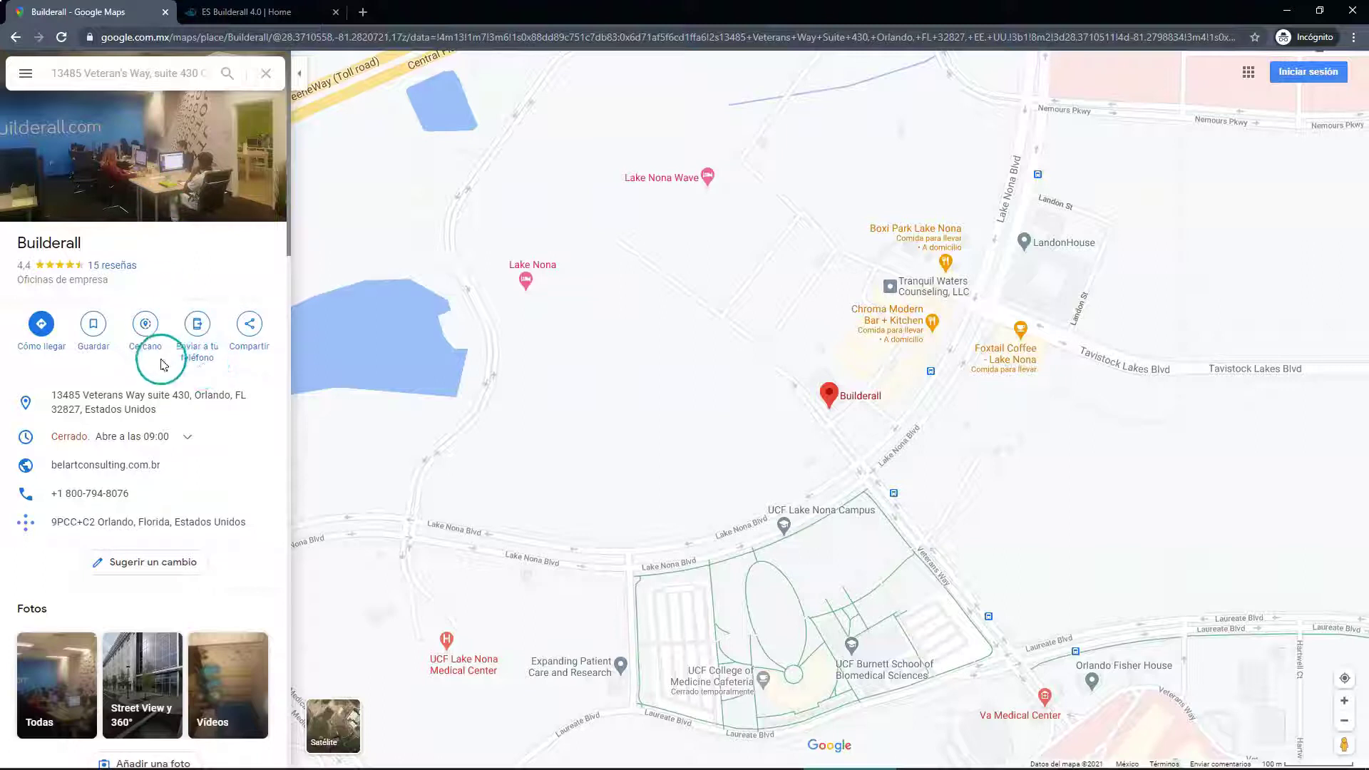
Open the map embedding options for the Builderall location in Google Maps and select the Grande size
click(249, 326)
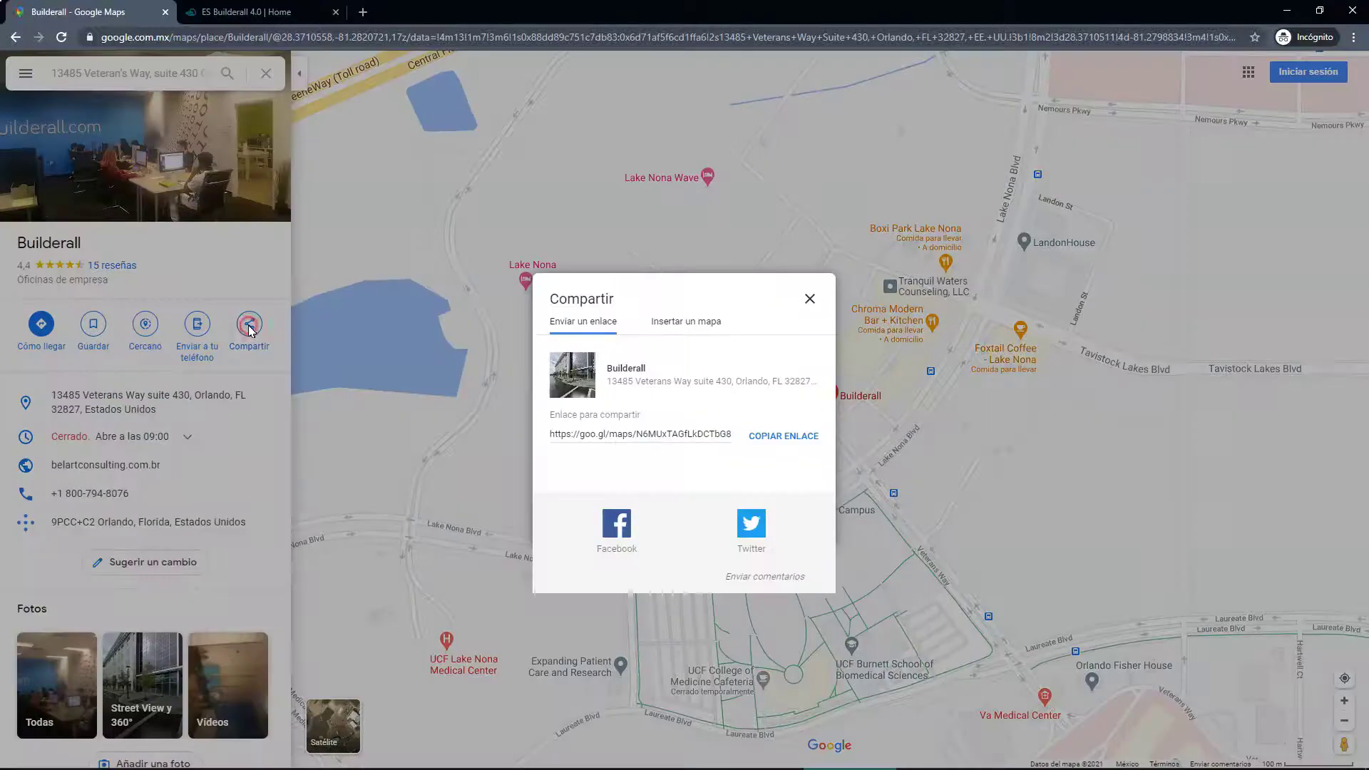
click(667, 330)
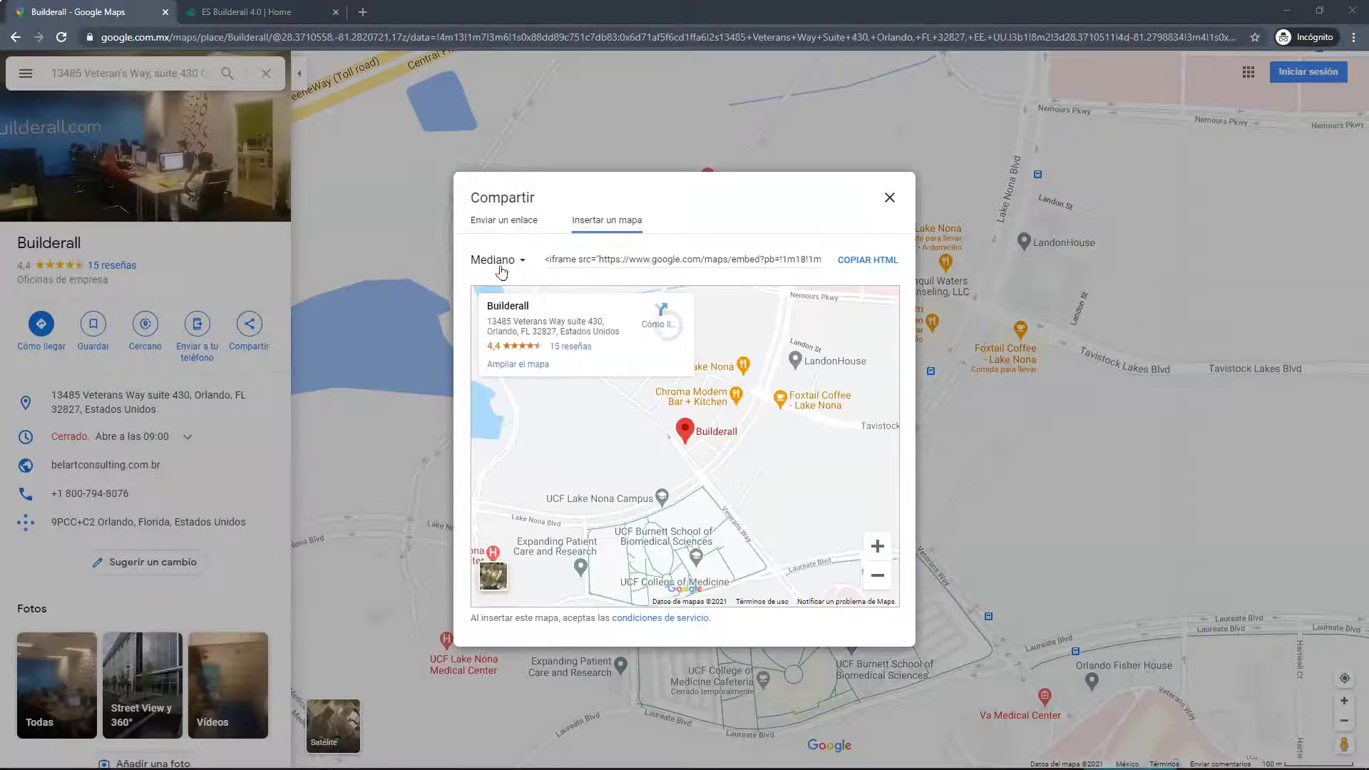
click(497, 264)
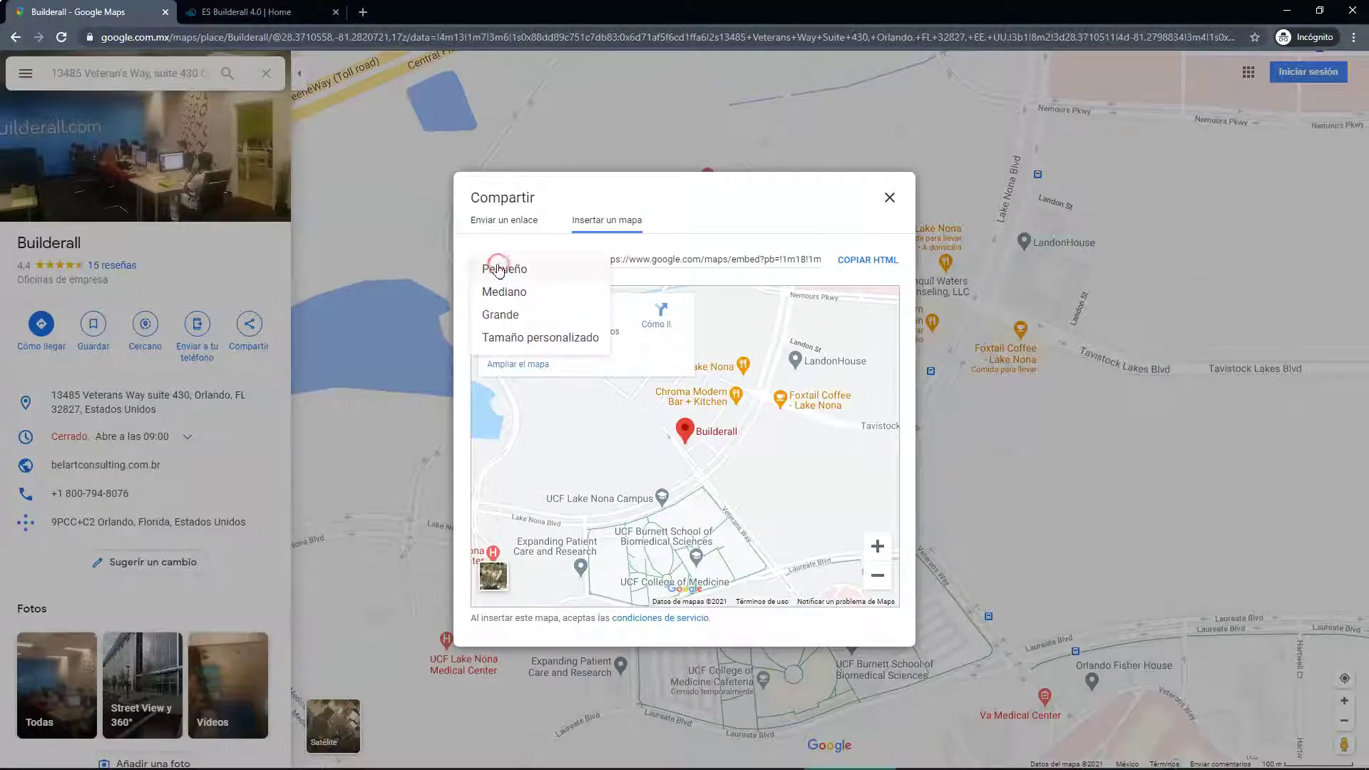
click(503, 305)
click(508, 326)
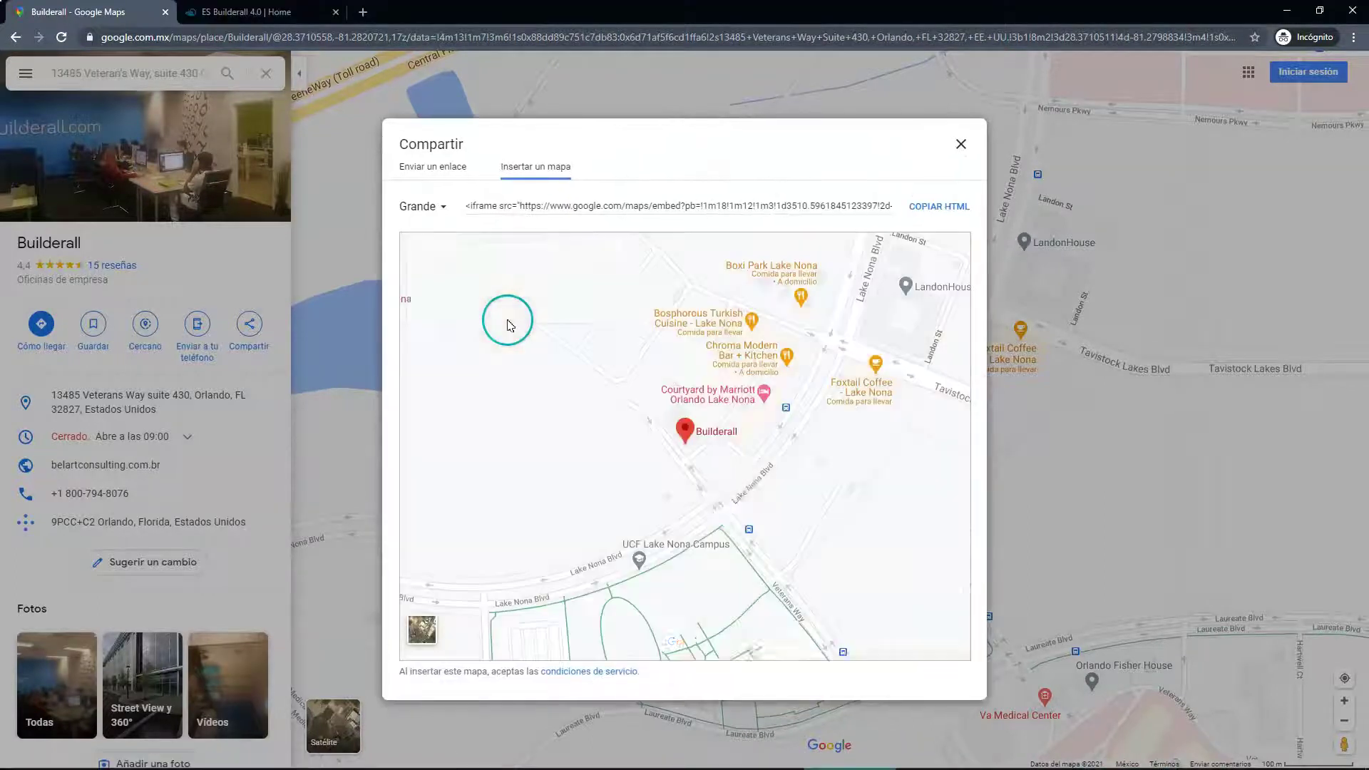
Try the Mediano size for the embedded map, then set it to Pequeño
click(435, 213)
click(432, 241)
click(503, 256)
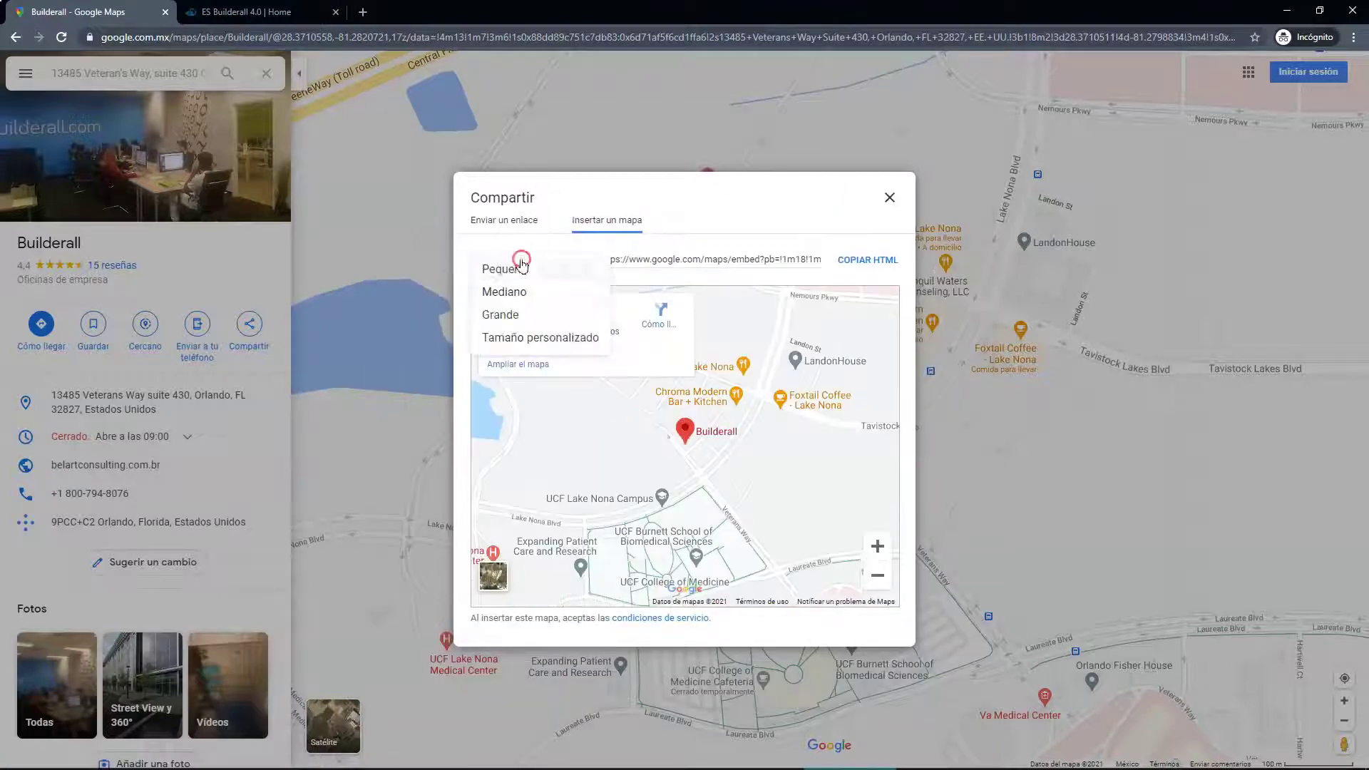
click(503, 268)
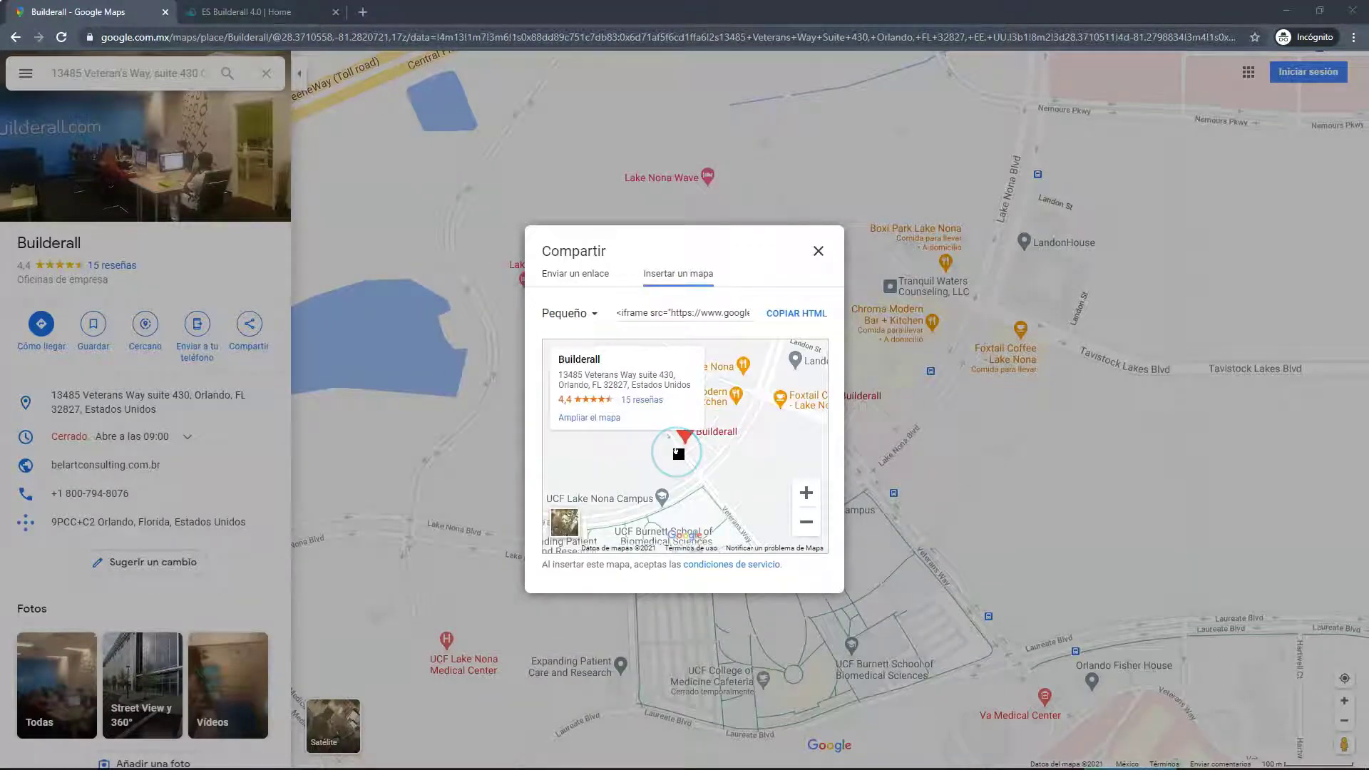
Set the embedded map size to Grande and copy its HTML embed code
click(588, 313)
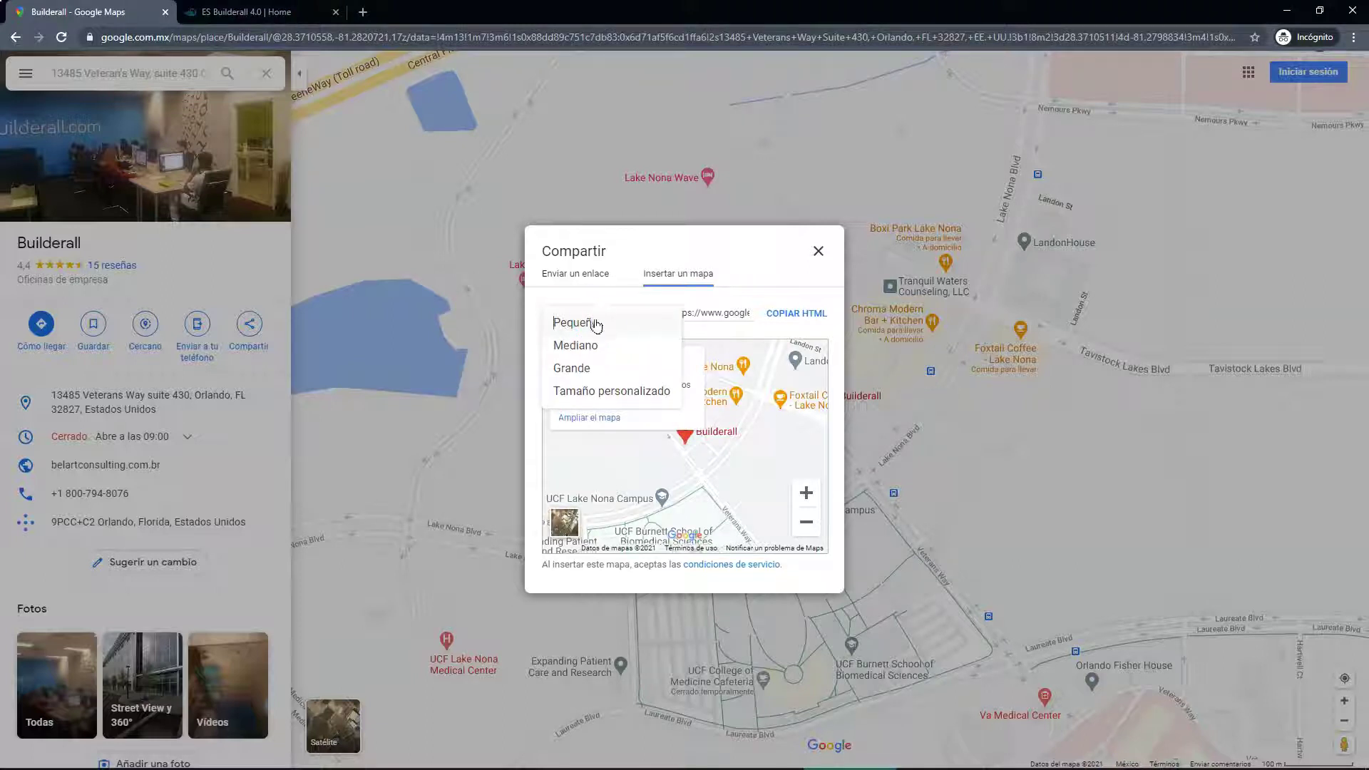
click(580, 368)
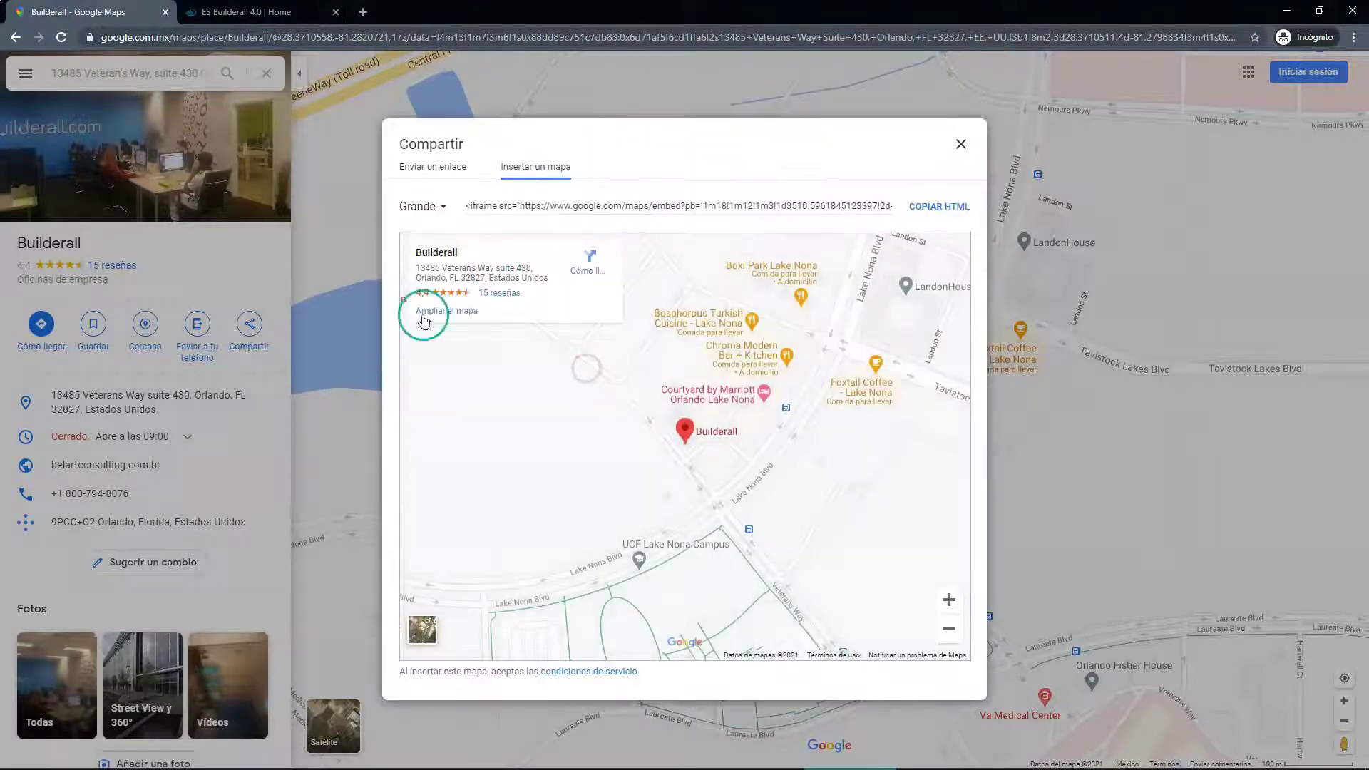
click(942, 211)
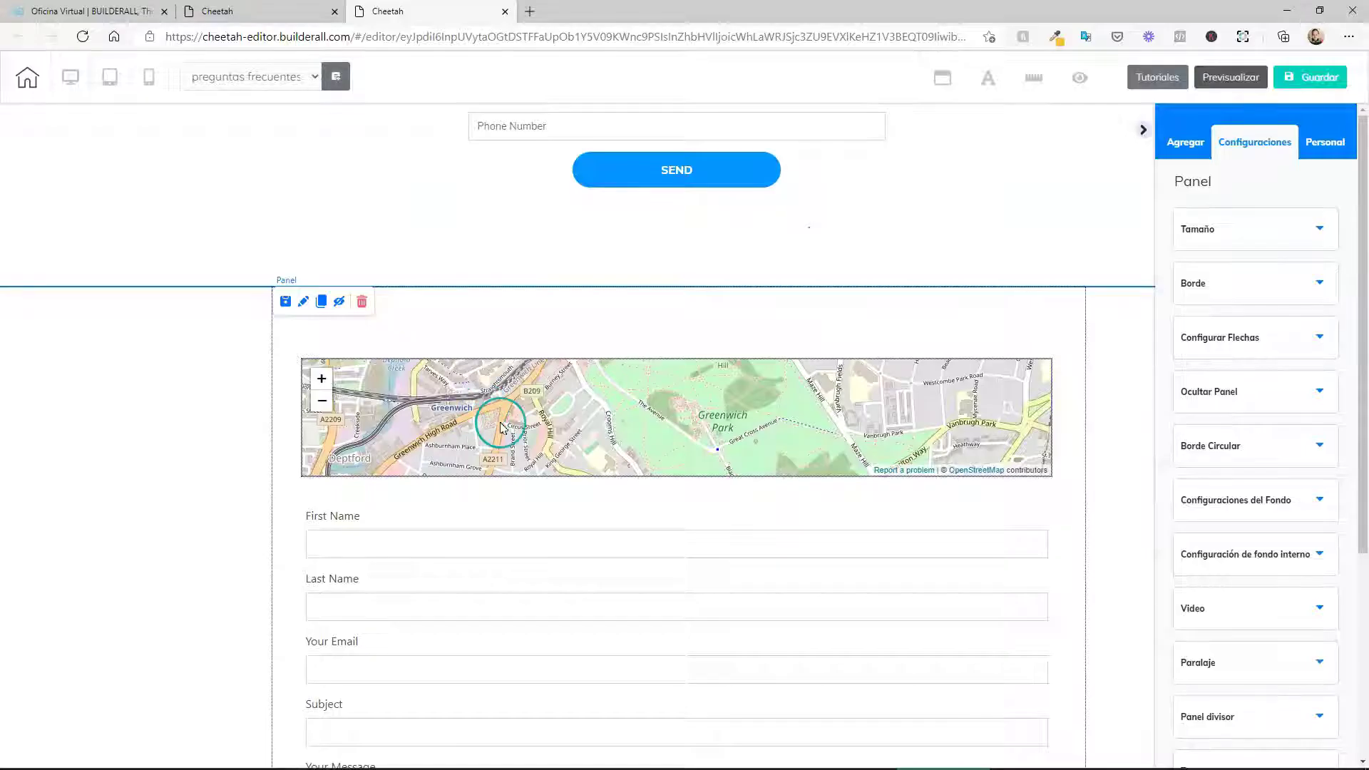
Switch to the Cheetah editor and increase the height of the panel holding the map and form to 1416
scroll(497, 429, down, 3)
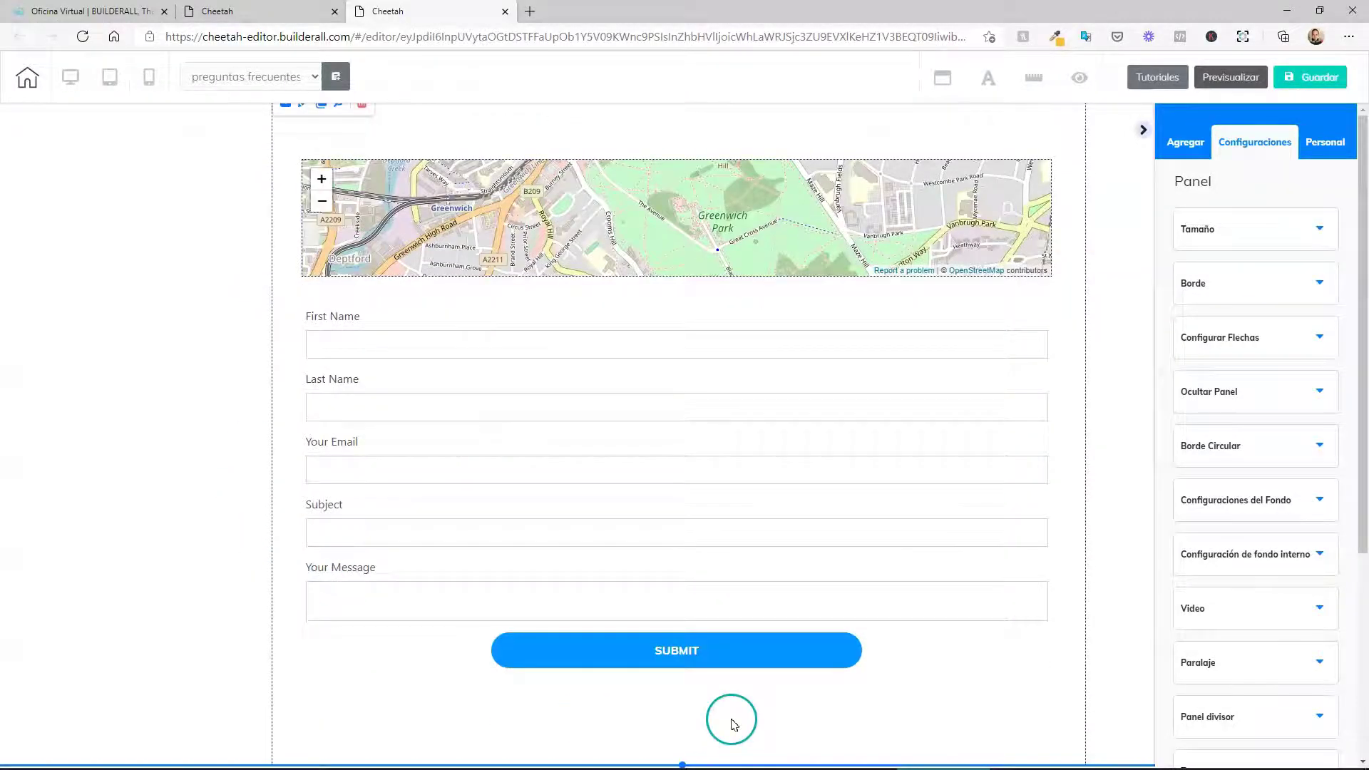
scroll(822, 559, up, 3)
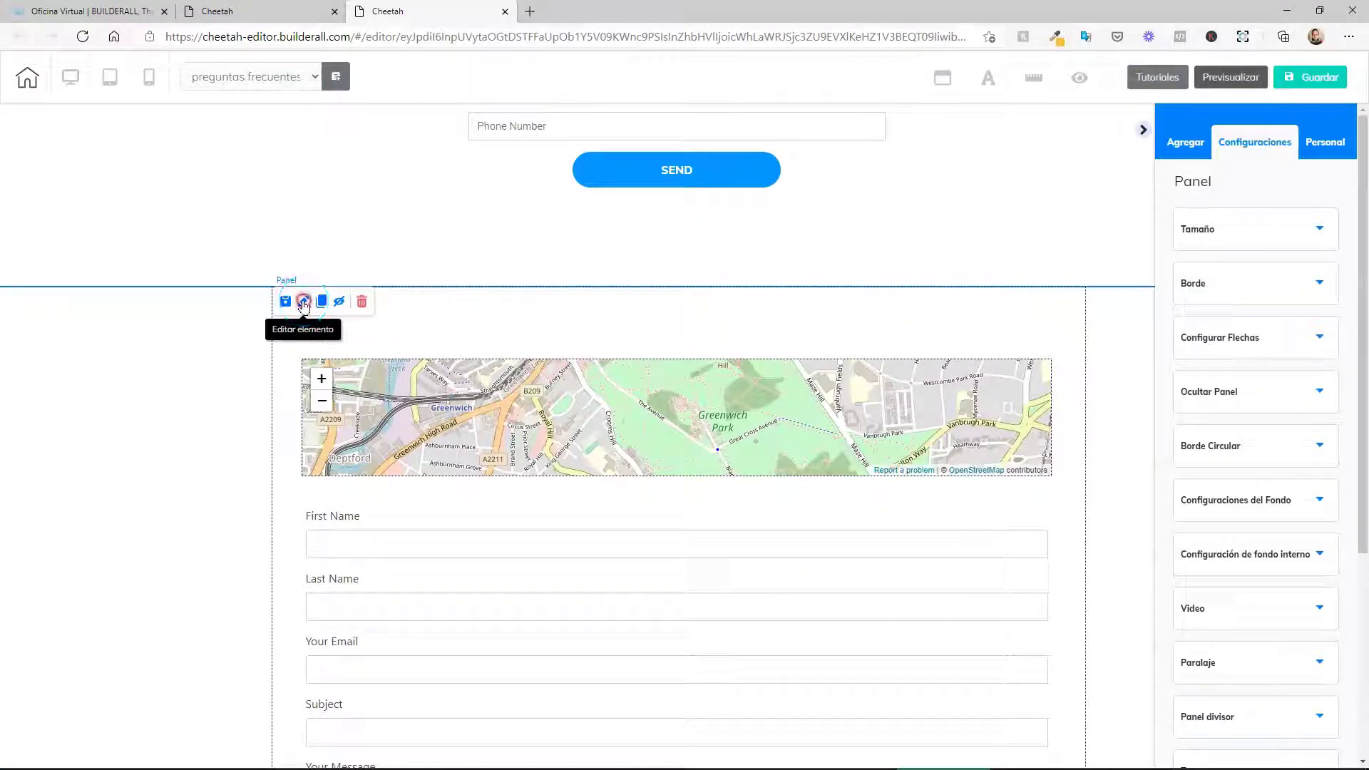
click(303, 303)
click(1241, 235)
drag(1201, 328, 1209, 322)
scroll(793, 465, down, 6)
scroll(794, 465, up, 5)
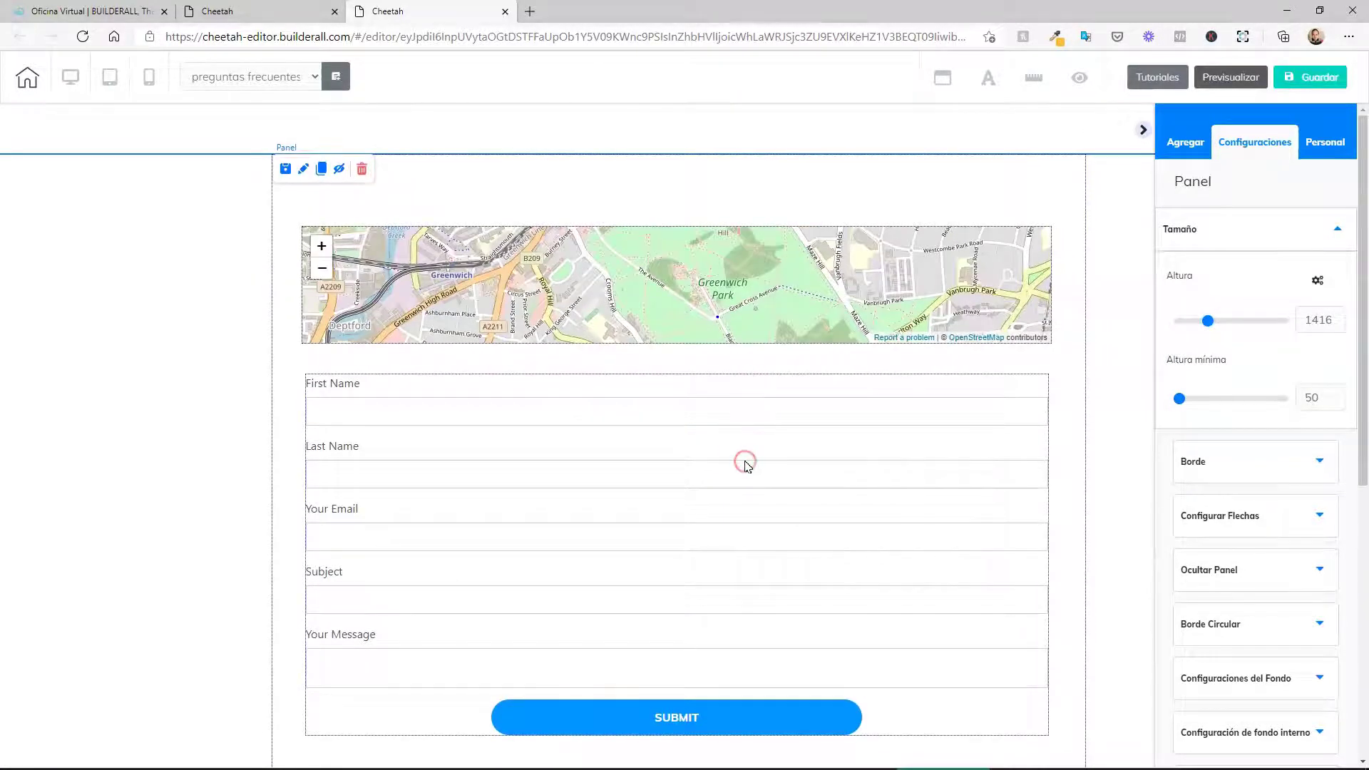
Move the form lower in the panel and enlarge the map iframe downward into the freed space
click(745, 465)
click(650, 135)
scroll(779, 361, up, 4)
drag(1051, 446, 1042, 723)
scroll(756, 456, down, 3)
click(504, 217)
scroll(456, 257, up, 2)
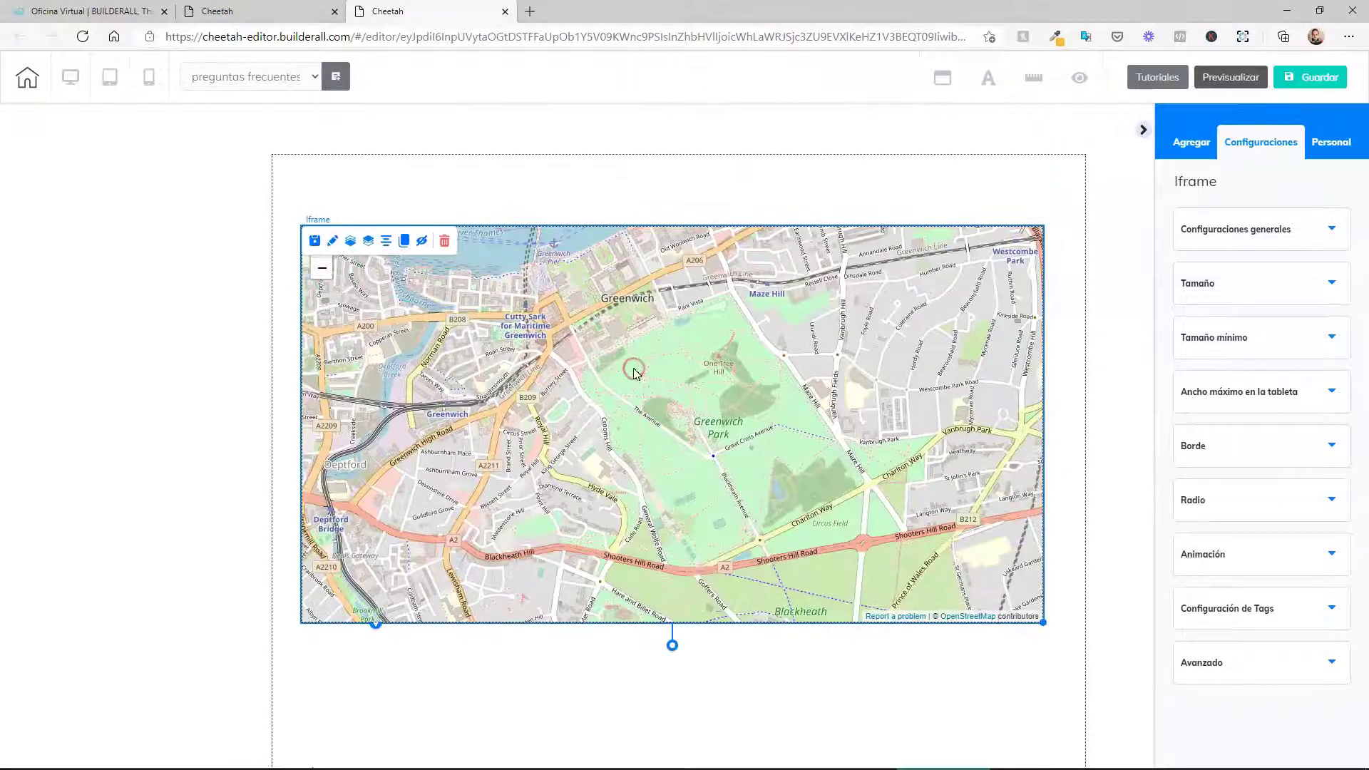
click(633, 370)
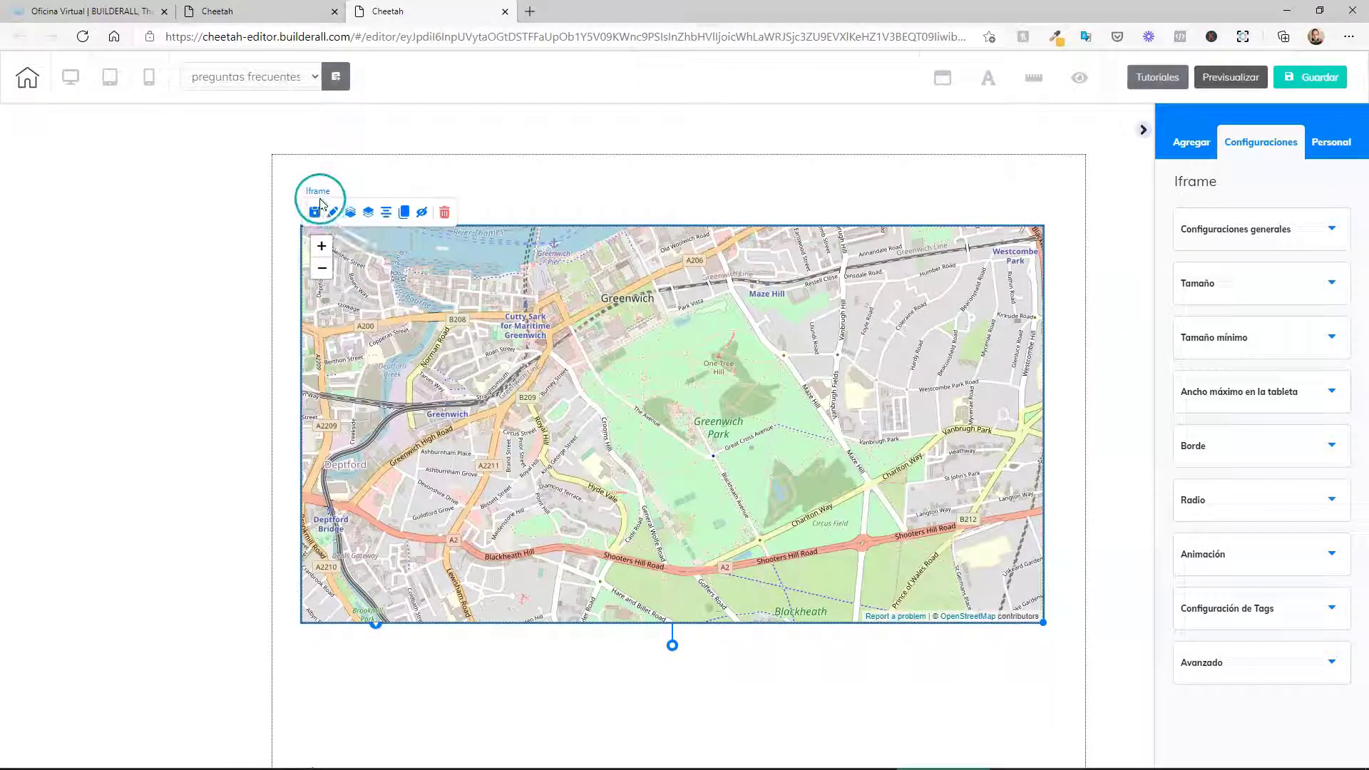
Clear the map iframe's URL, apply the copied Google Maps embed code as its HTML code, and save the page
click(1224, 233)
click(1252, 368)
key(ctrl+a)
key(BackSpace)
click(1232, 422)
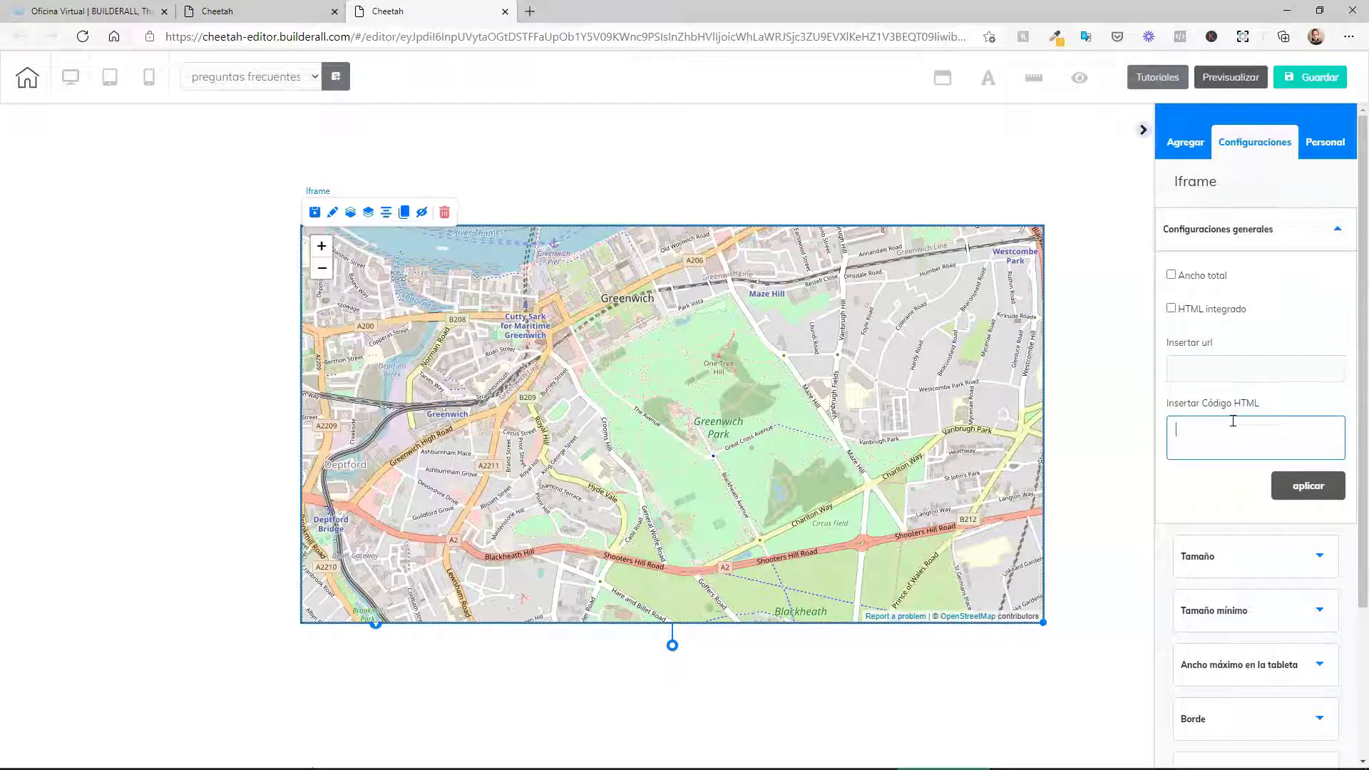
key(ctrl+v)
click(1312, 486)
click(691, 412)
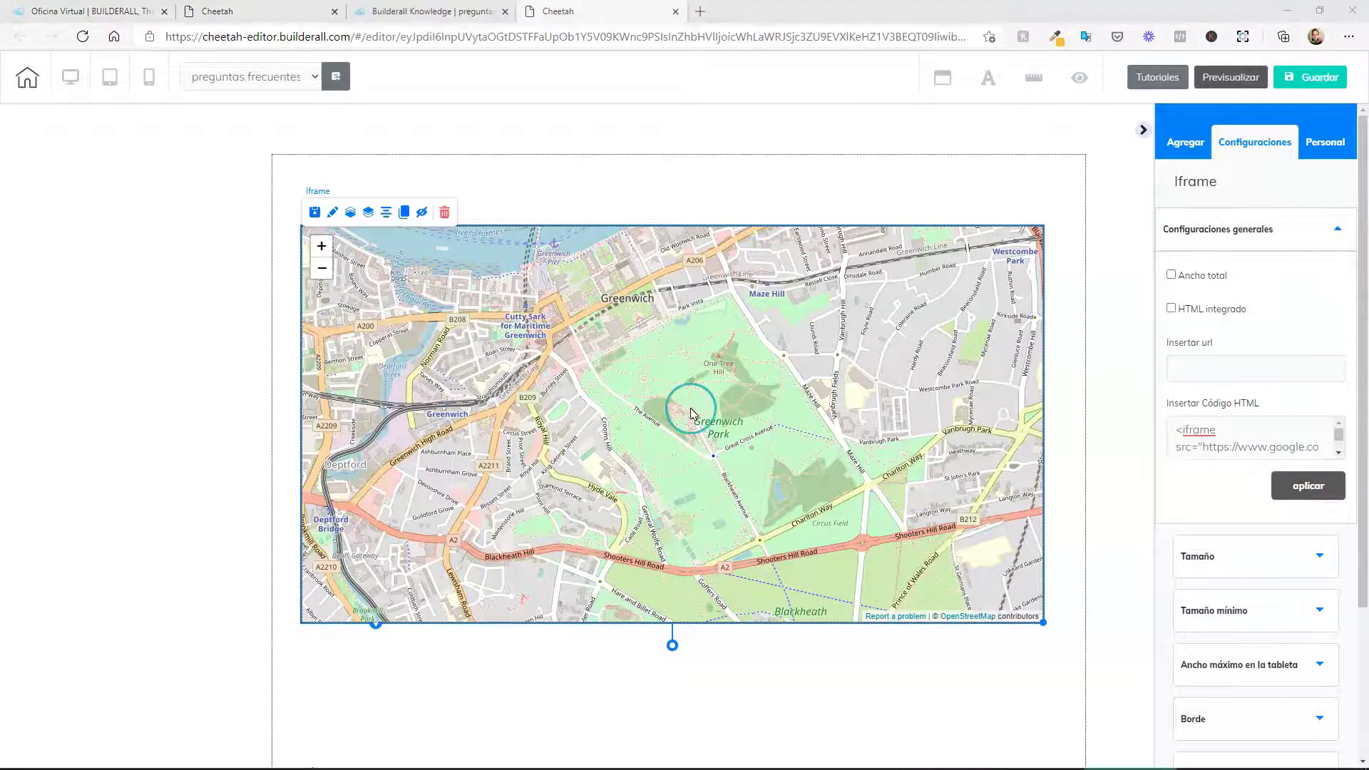
click(1316, 75)
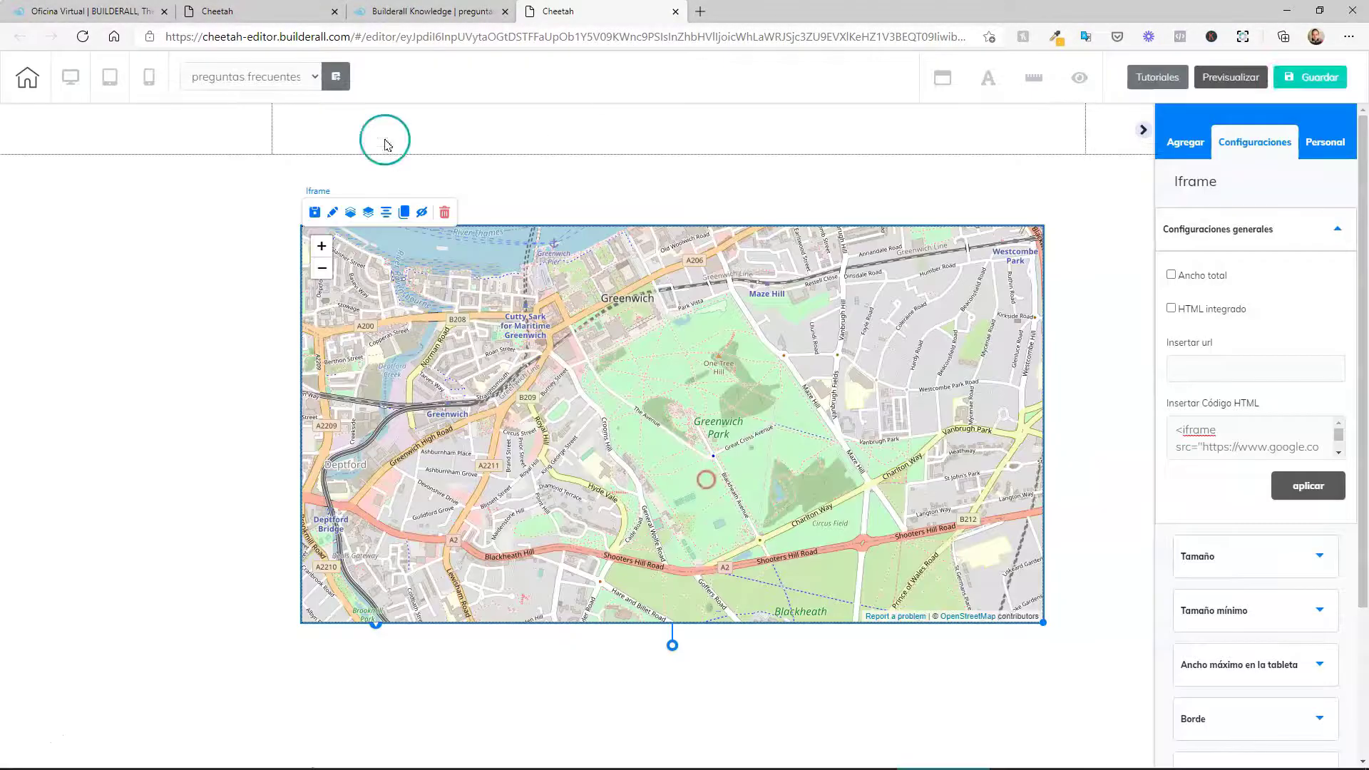
Check how the embedded Builderall map fits its frame on the published preguntas-frecuentes page
click(446, 20)
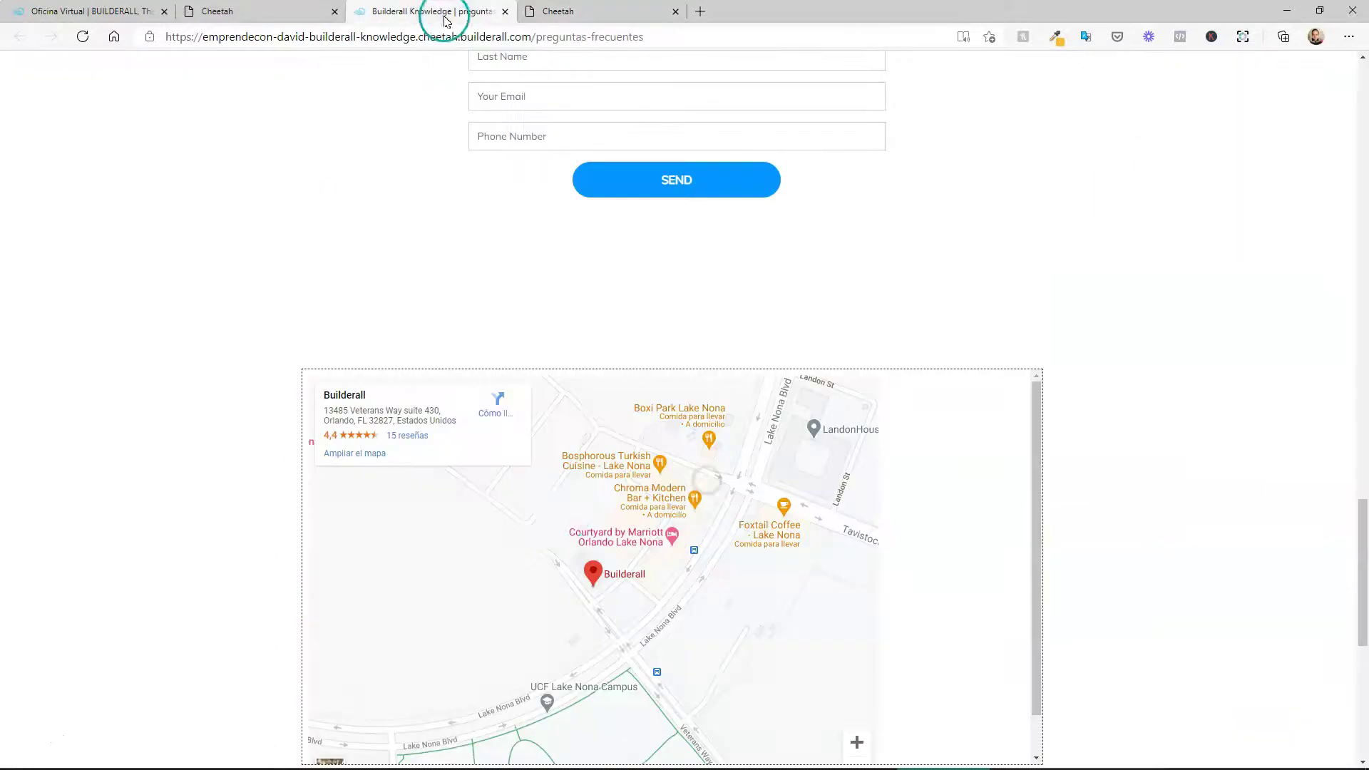
scroll(735, 390, down, 1)
scroll(135, 464, down, 6)
scroll(606, 335, up, 4)
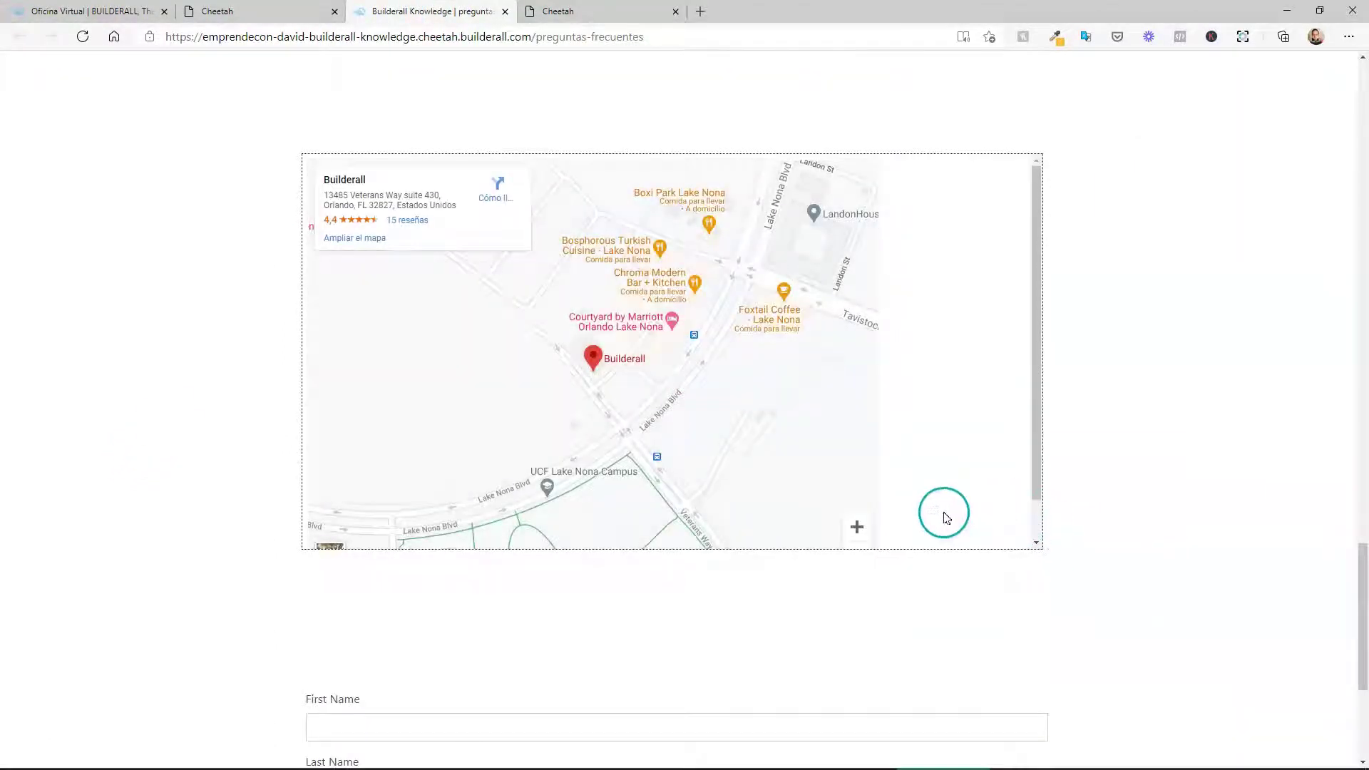
scroll(841, 321, up, 1)
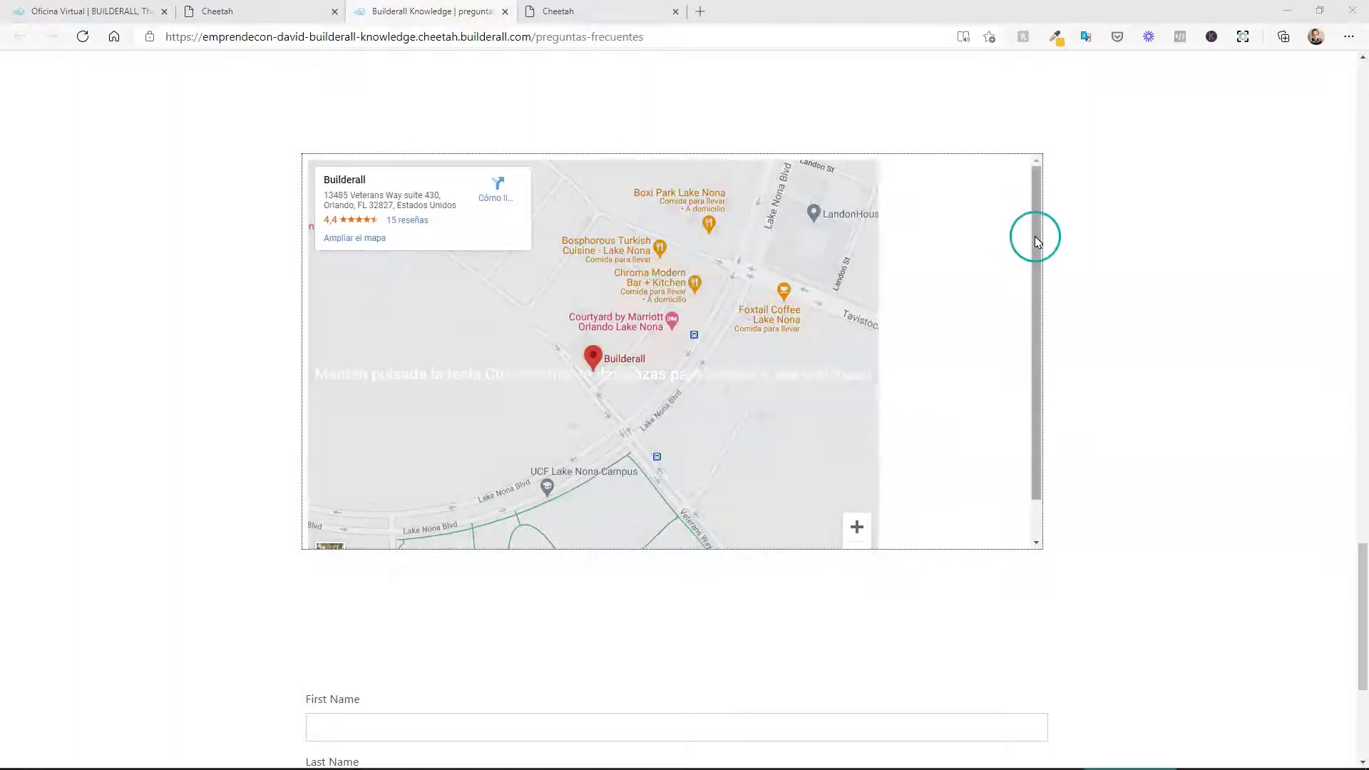
Return to the editor and make the map iframe narrower and taller to fit the embedded Google map
key(ctrl+Tab)
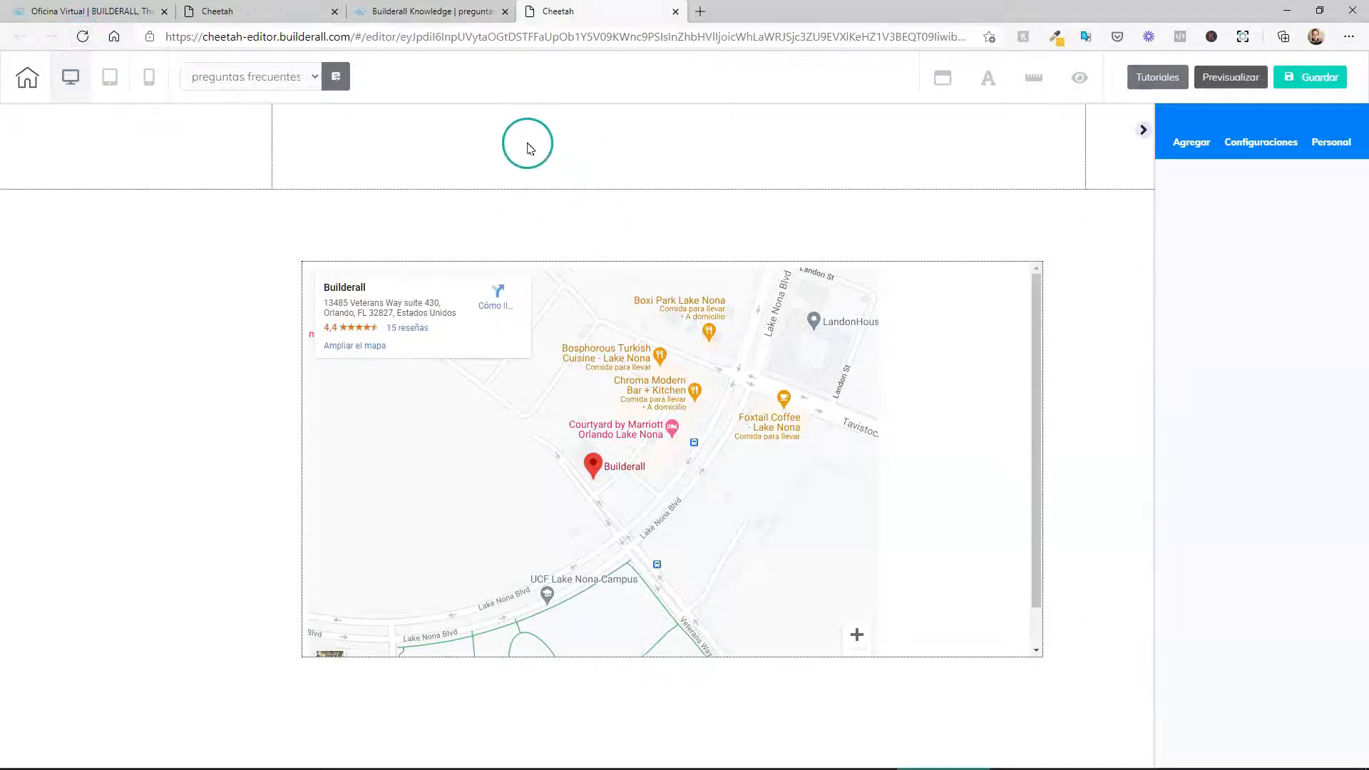
scroll(910, 400, down, 3)
scroll(855, 458, up, 3)
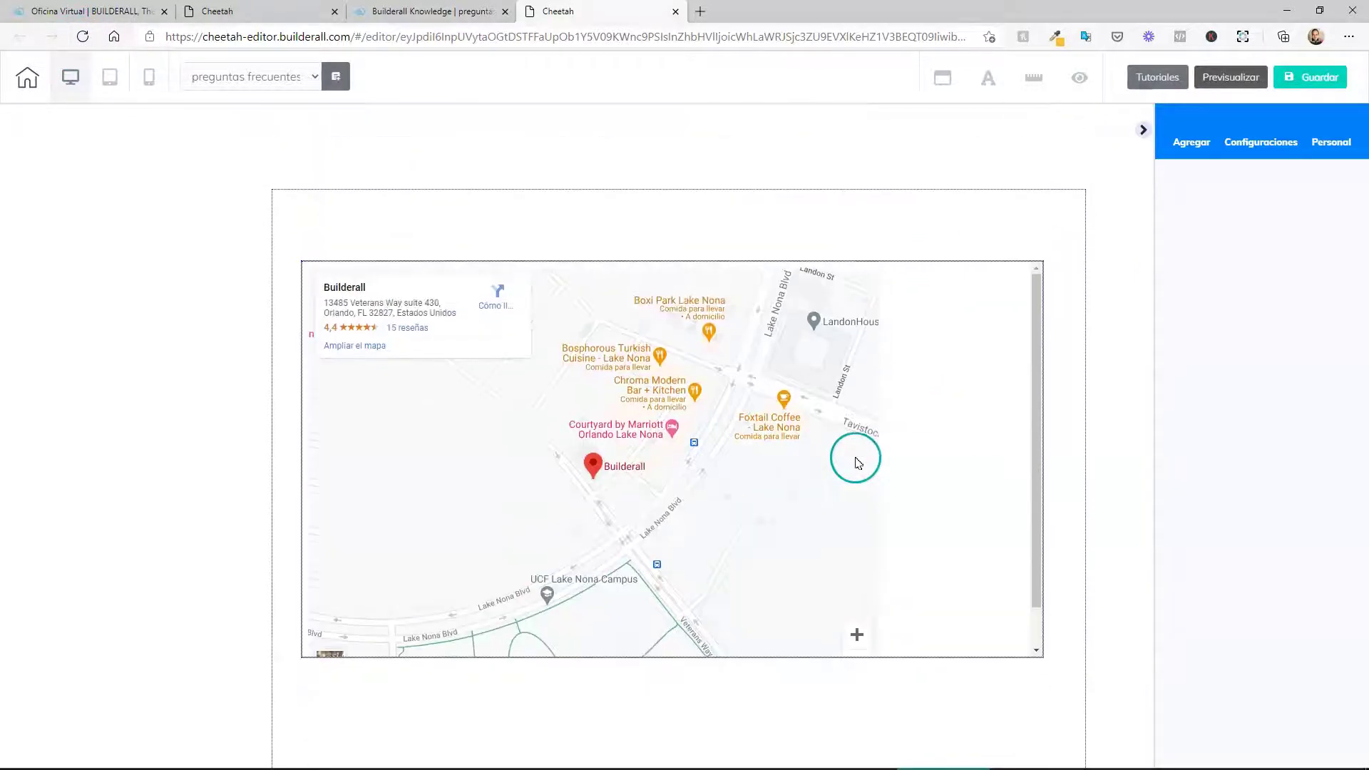
click(946, 264)
drag(1041, 658, 891, 709)
click(941, 443)
Centre the map iframe horizontally in its panel
click(679, 407)
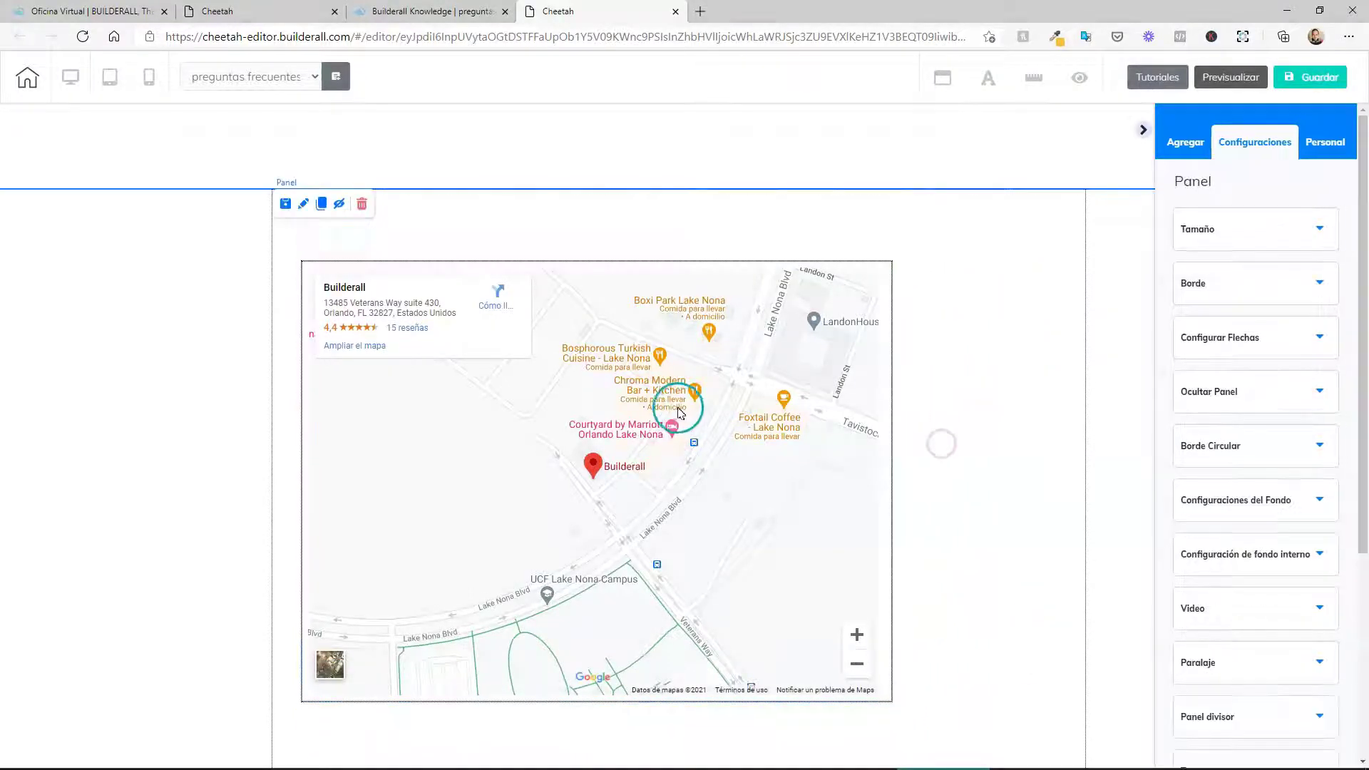
click(379, 253)
click(228, 404)
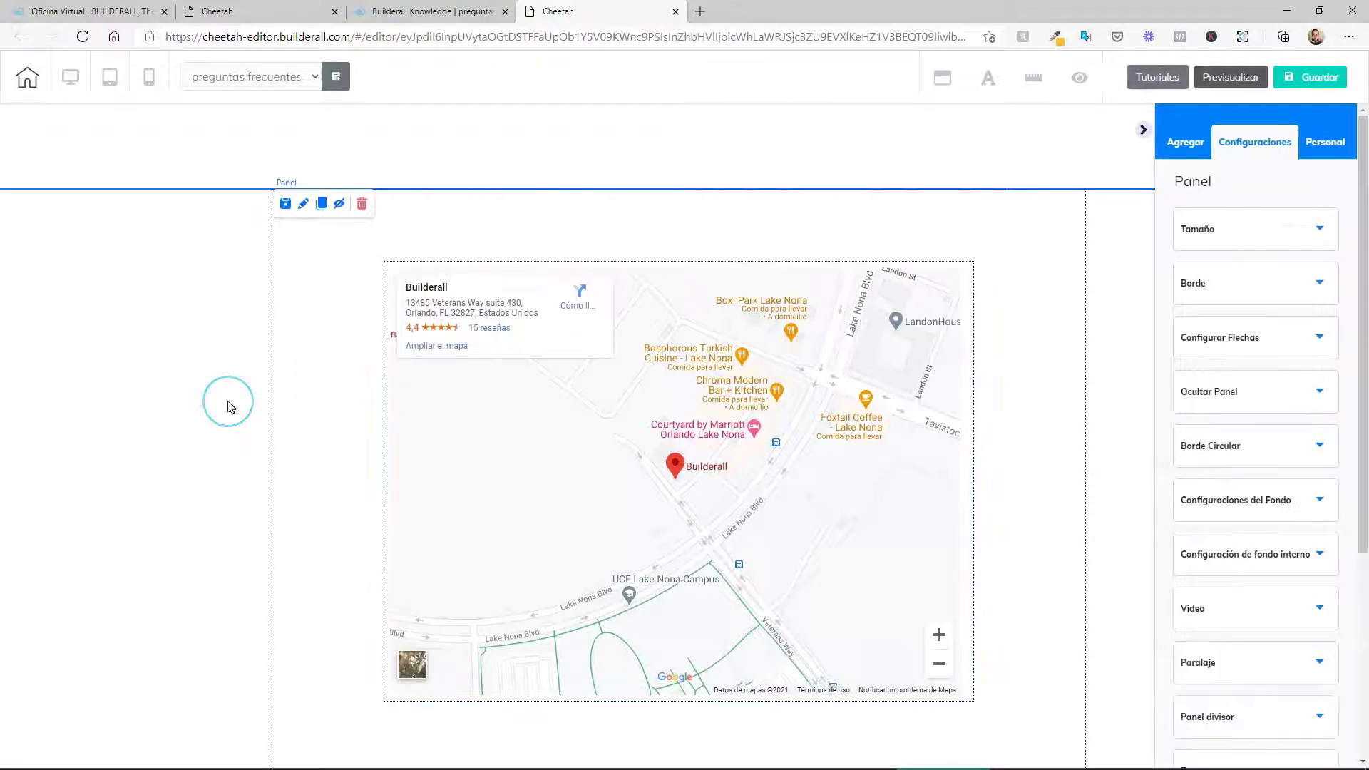
click(369, 318)
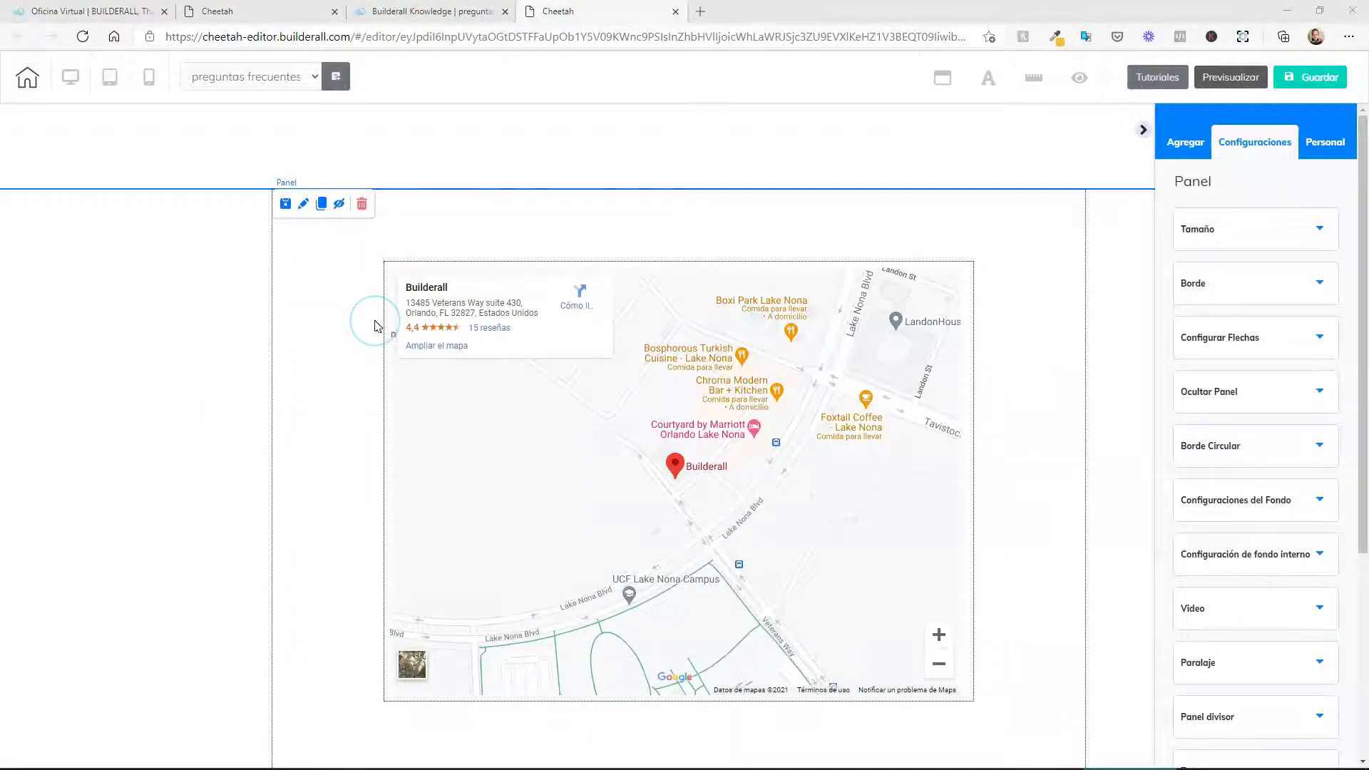
Add the Footer Ecommerce - 01 panel from the Pie de Página category below the contact form
scroll(375, 323, down, 3)
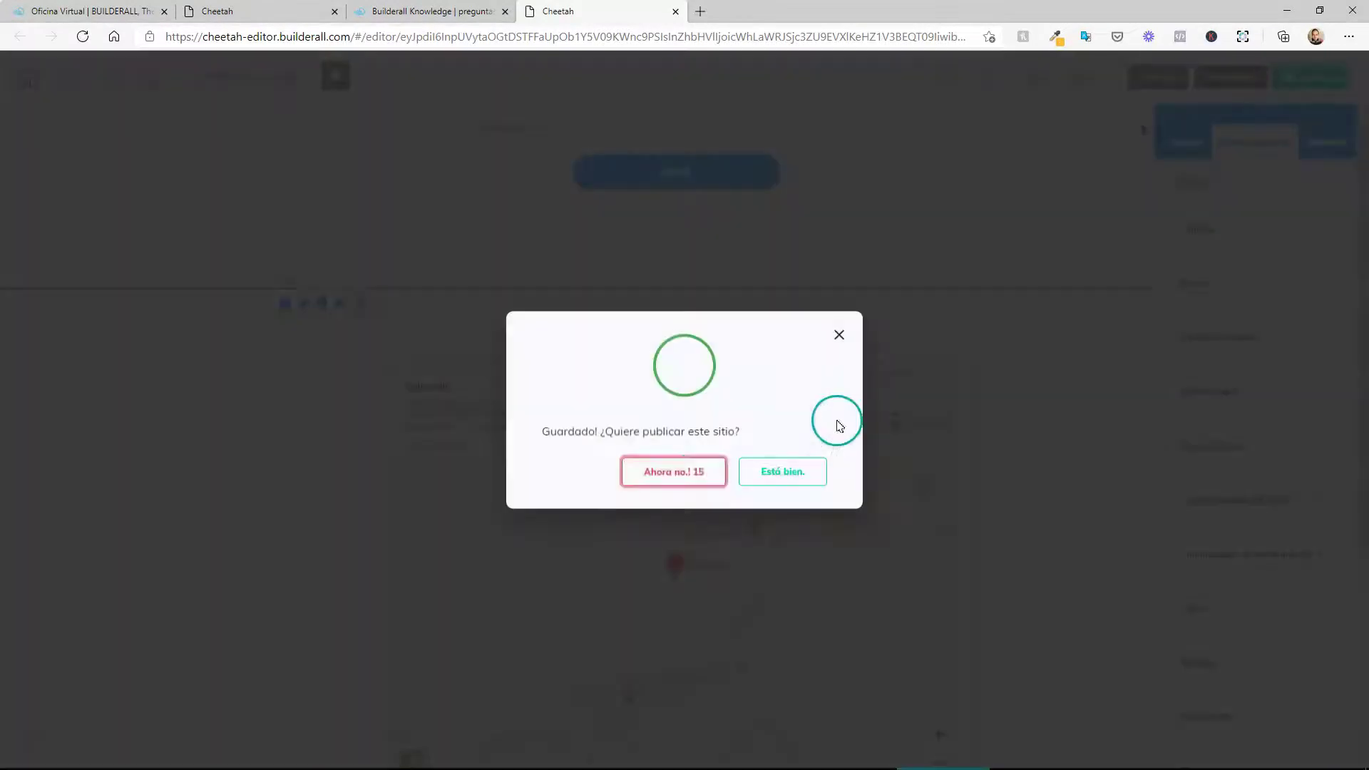
click(699, 476)
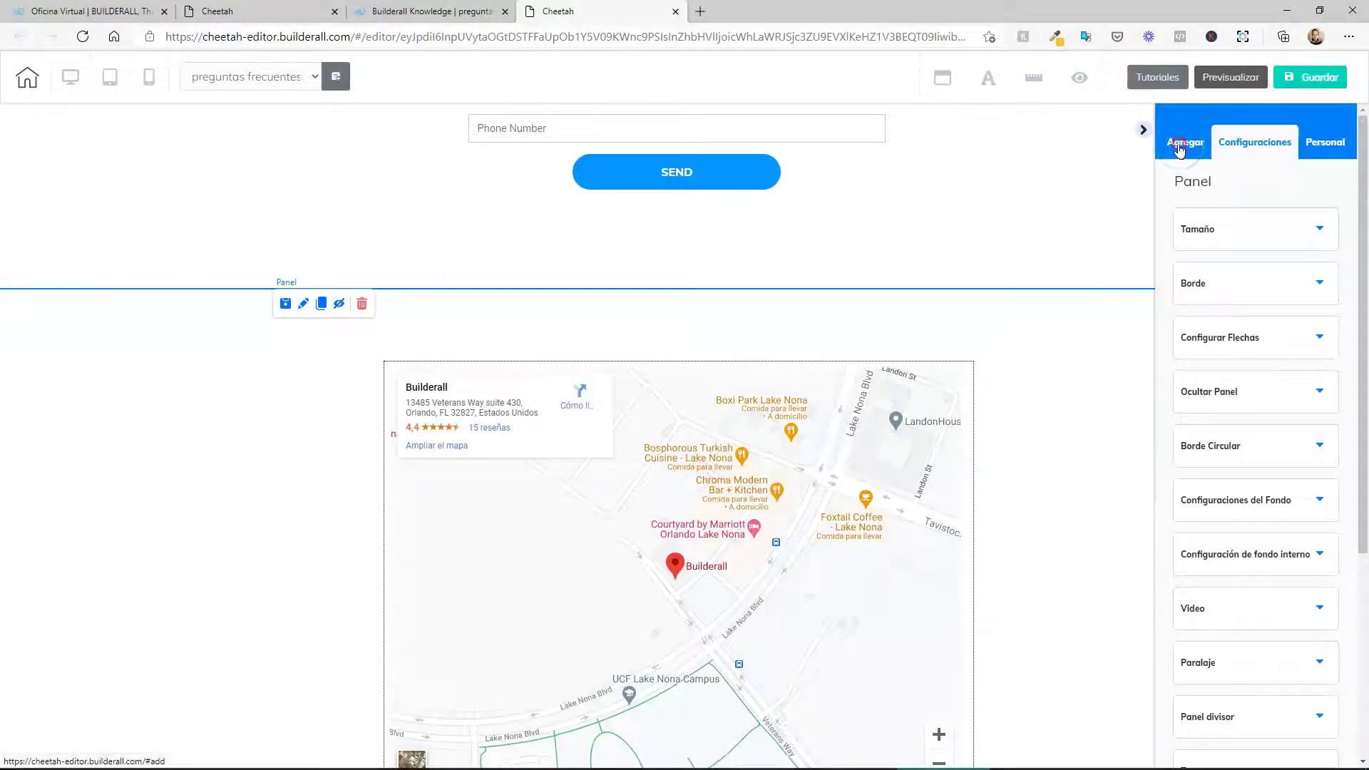
click(1218, 207)
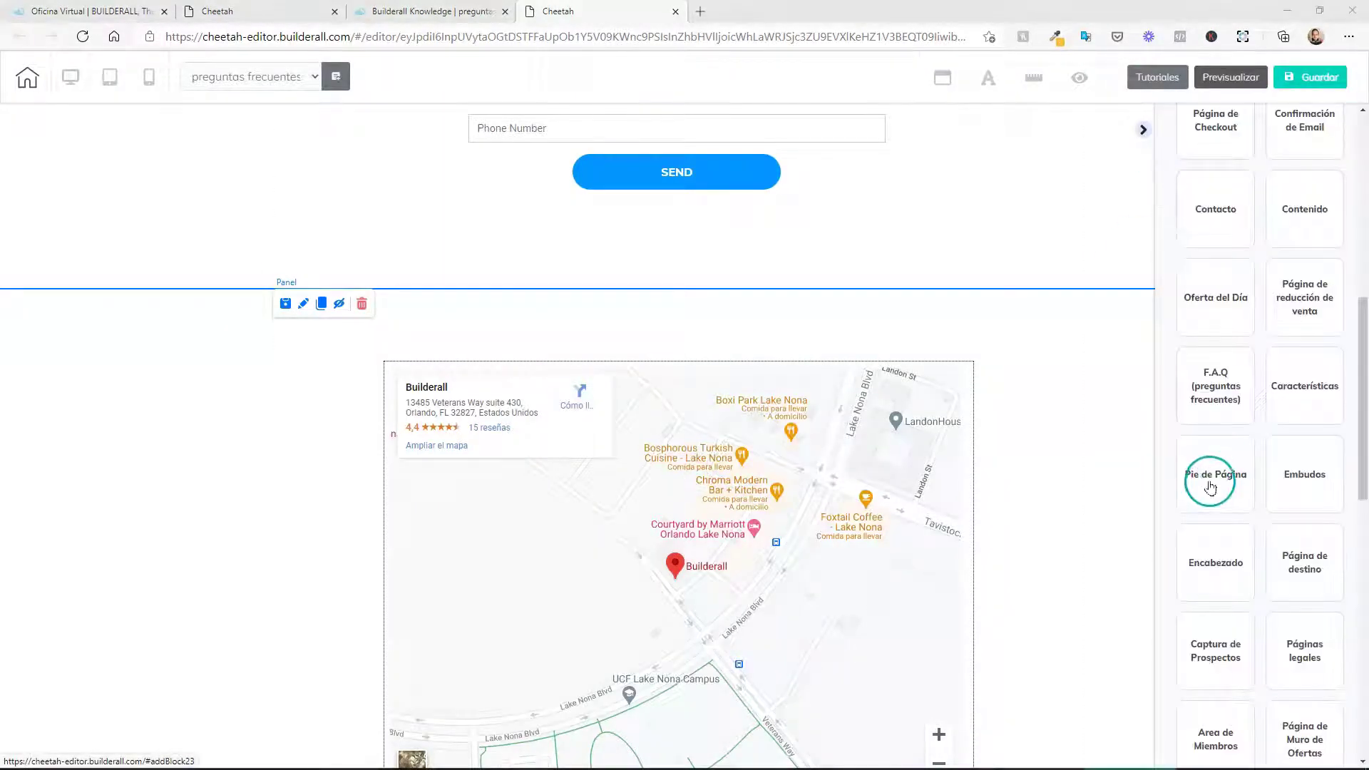
click(1213, 476)
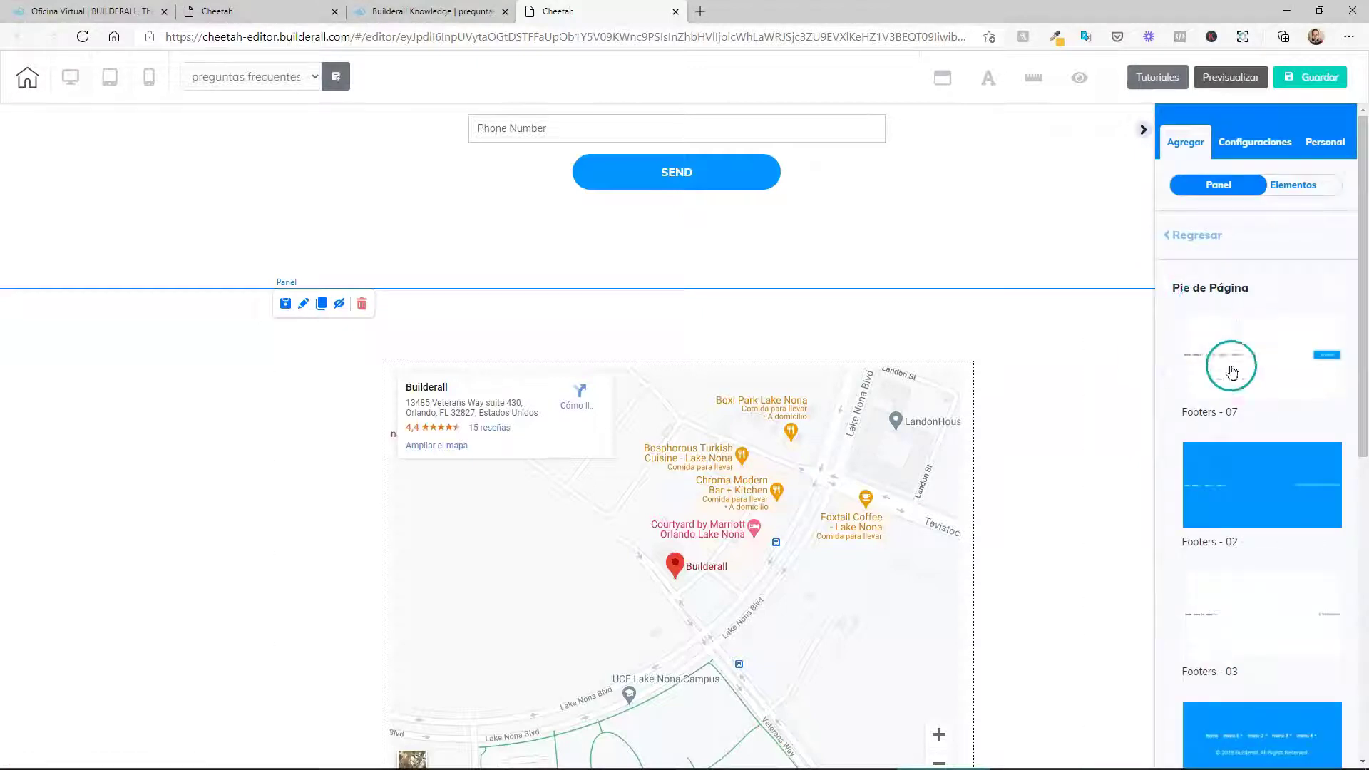
scroll(1231, 371, down, 8)
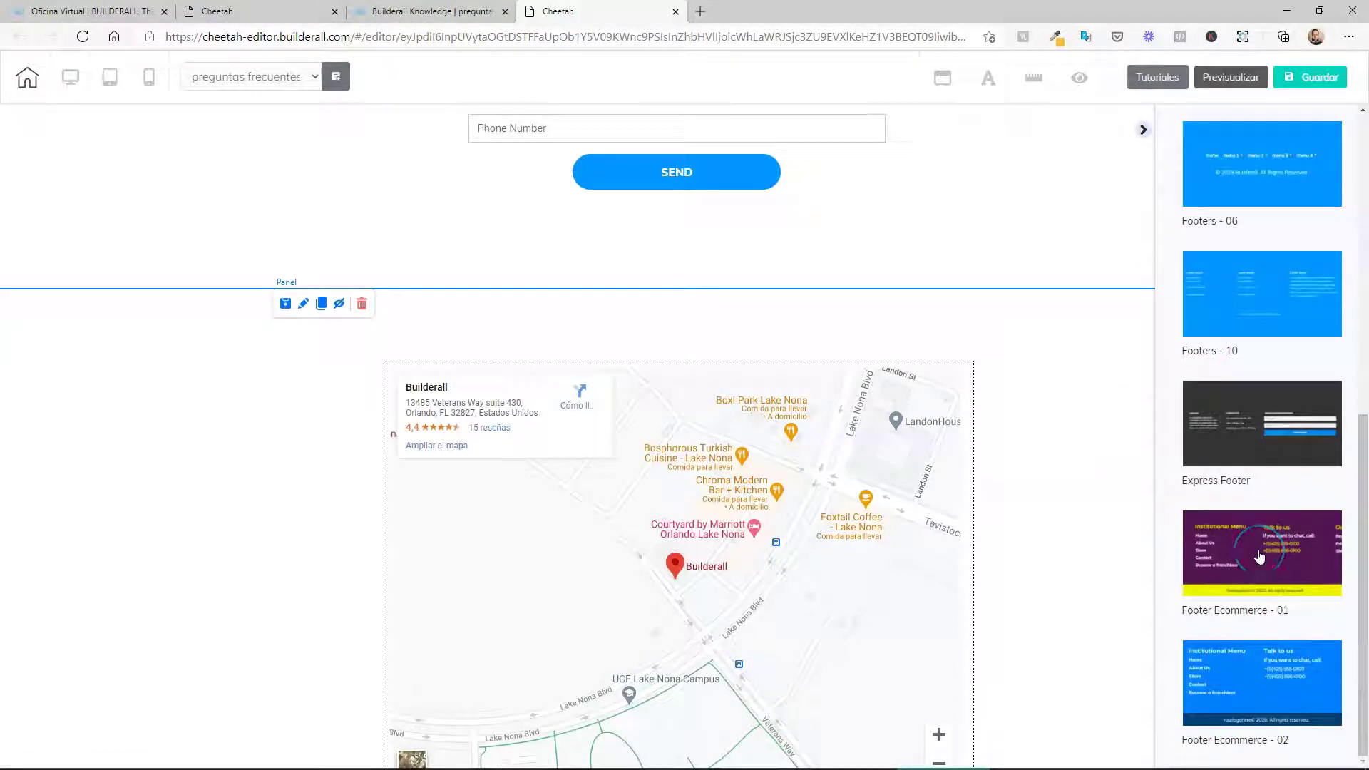
click(1243, 558)
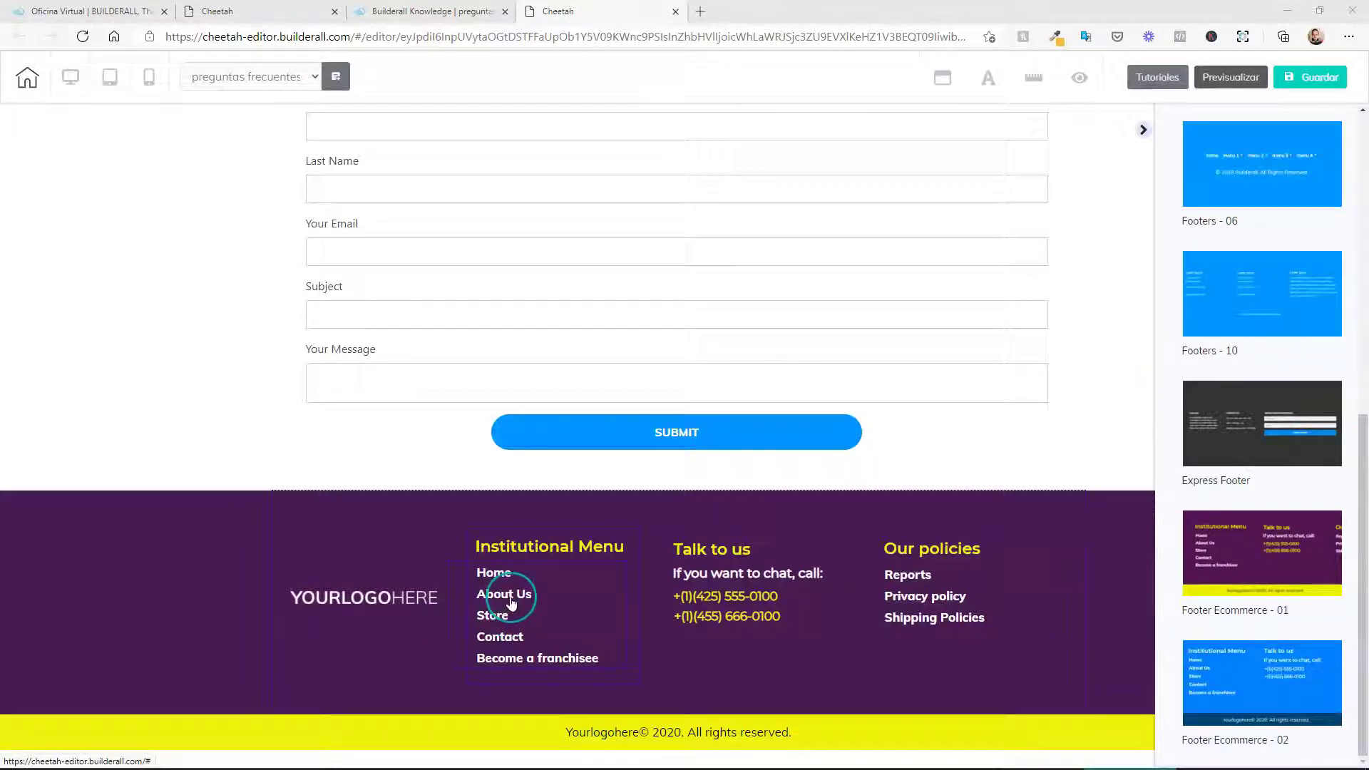
Select the logo placeholder image in the new footer
click(357, 597)
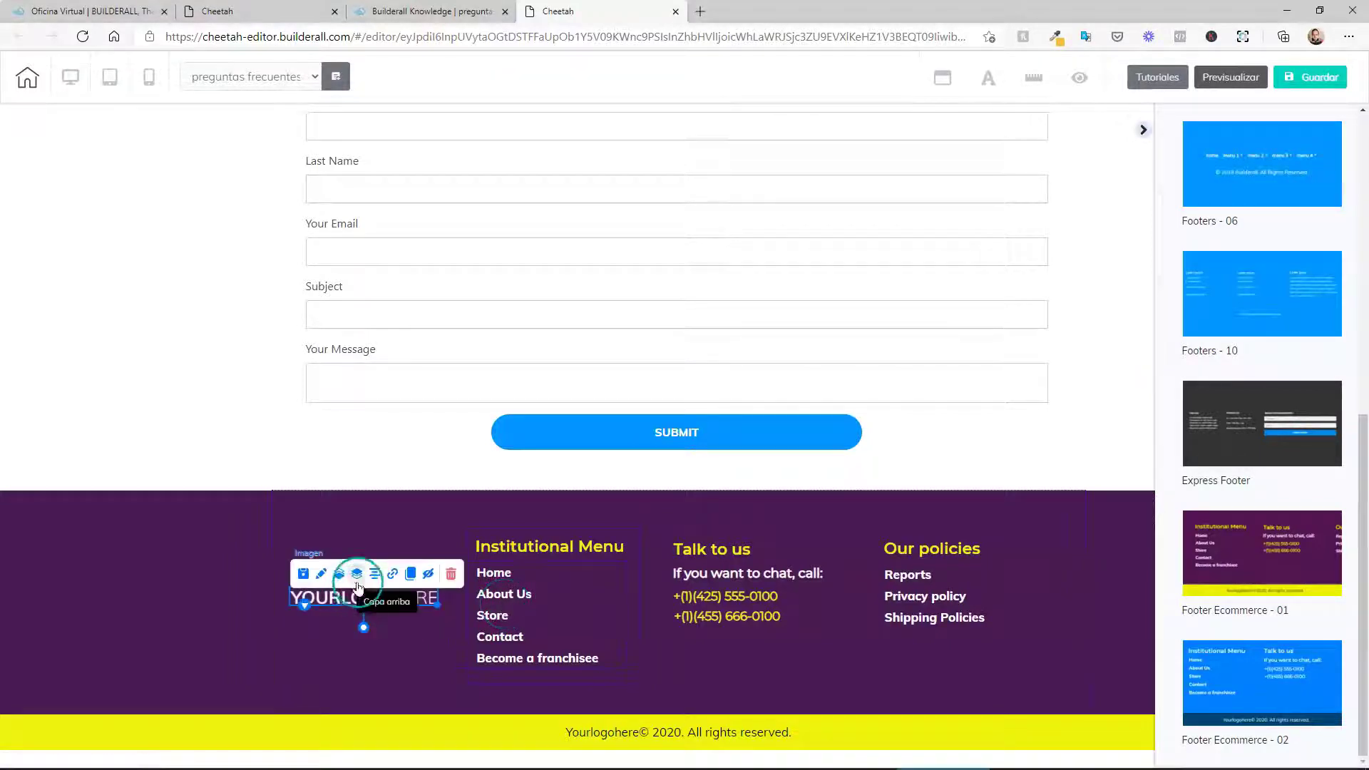